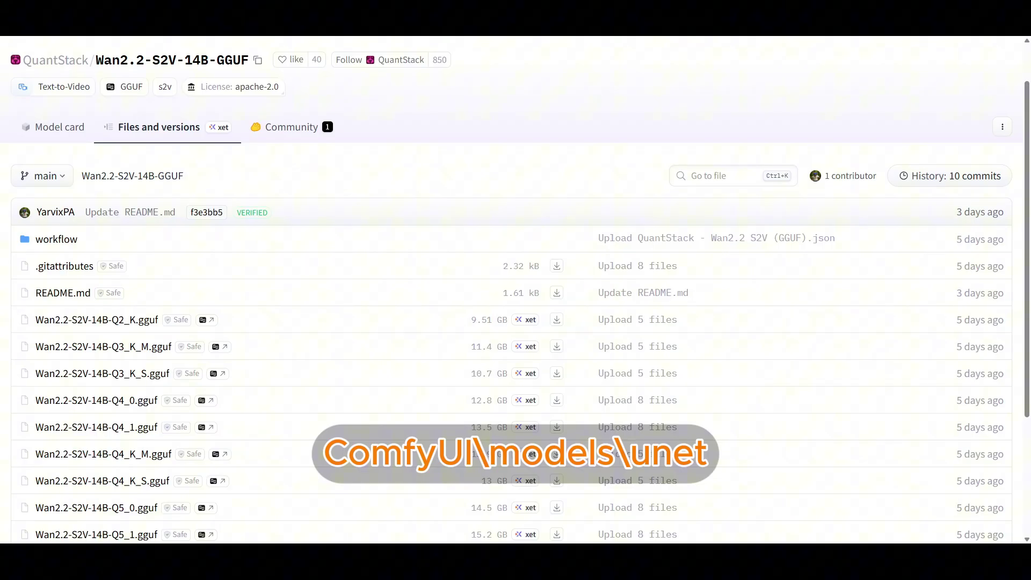
Step: Scroll down through the quantized GGUF files in the QuantStack Wan2.2-S2V-14B-GGUF file list
{"action": "scroll", "coordinate": [515, 290], "scroll_direction": "down", "scroll_amount": 1}
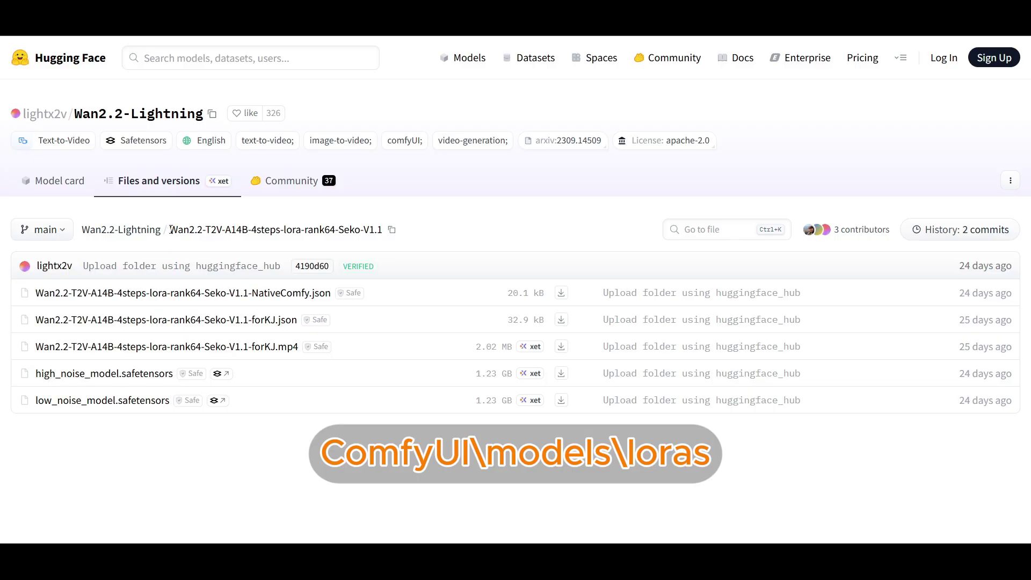
Step: Select the full Wan2.2-T2V-A14B-4steps-lora-rank64-Seko-V1.1 folder name in the breadcrumb for copying
{"action": "left_click_drag", "start_coordinate": [171, 229], "coordinate": [382, 226]}
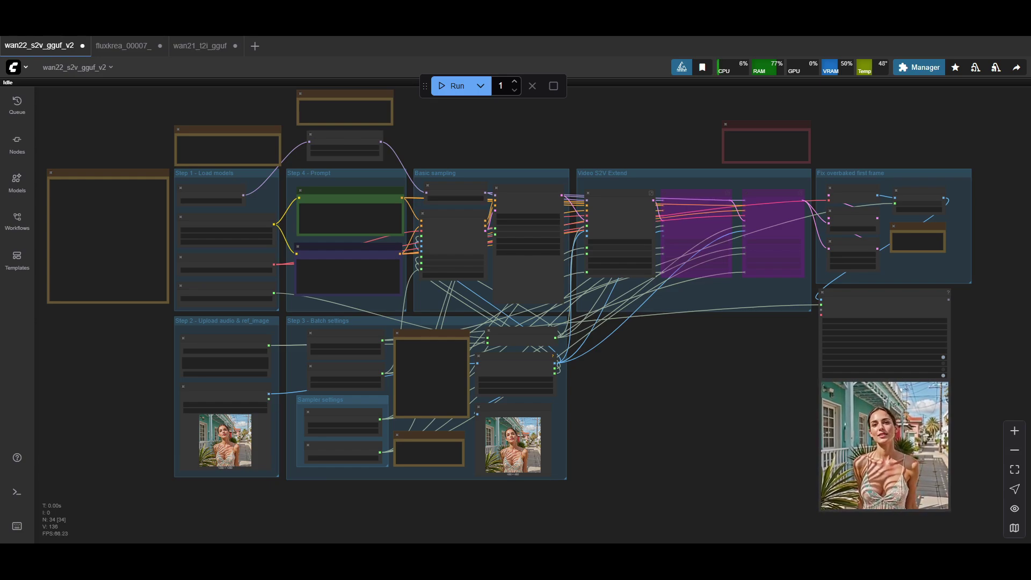
{"action": "left_click", "coordinate": [14, 68]}
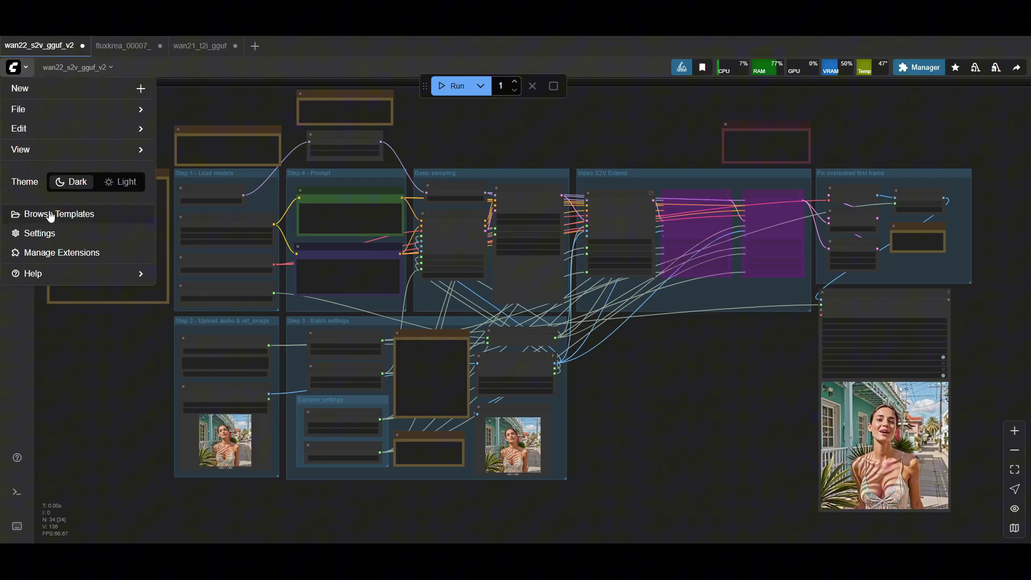
{"action": "left_click", "coordinate": [51, 214]}
{"action": "left_click", "coordinate": [110, 263]}
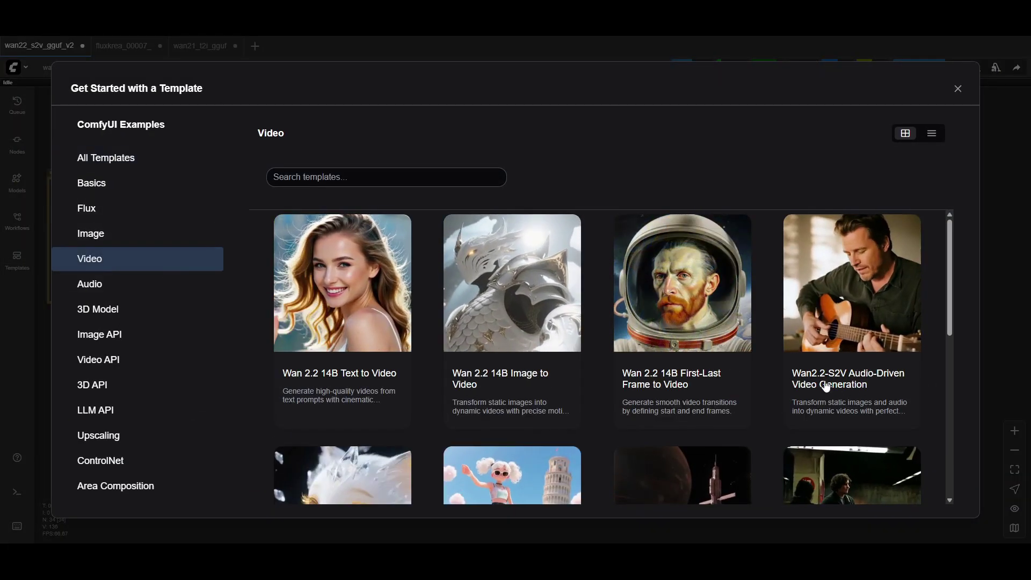
{"action": "key", "text": "Escape"}
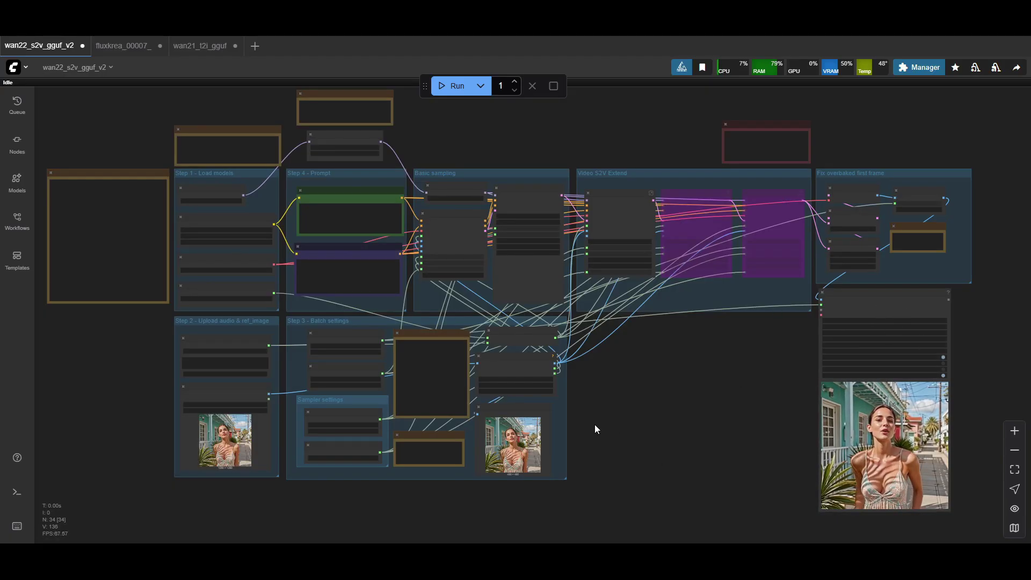
Step: Set the Step 1 Load CLIP node's device to cpu
{"action": "scroll", "coordinate": [156, 183], "scroll_direction": "up", "scroll_amount": 5}
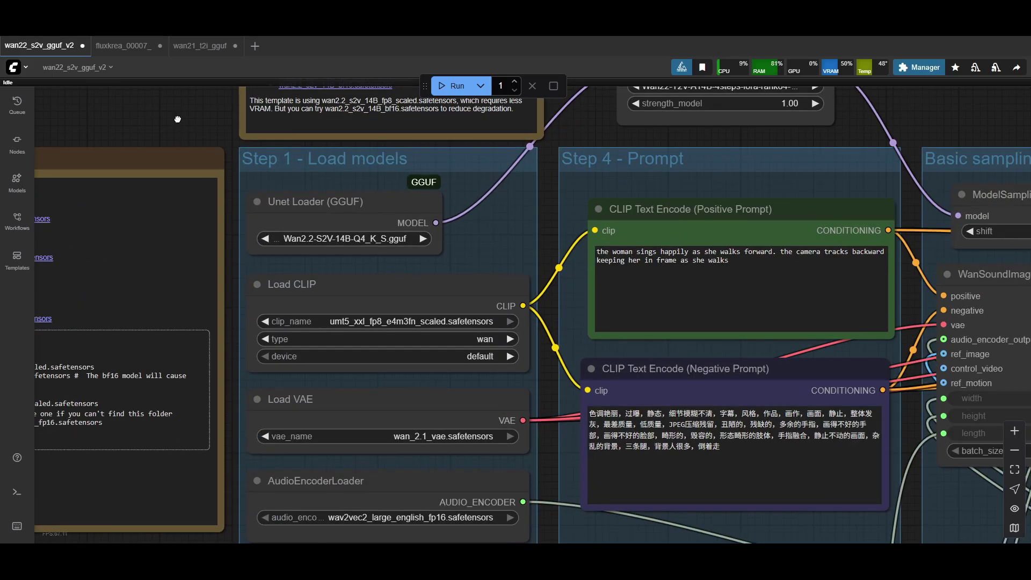
{"action": "left_click_drag", "start_coordinate": [178, 118], "coordinate": [166, 85]}
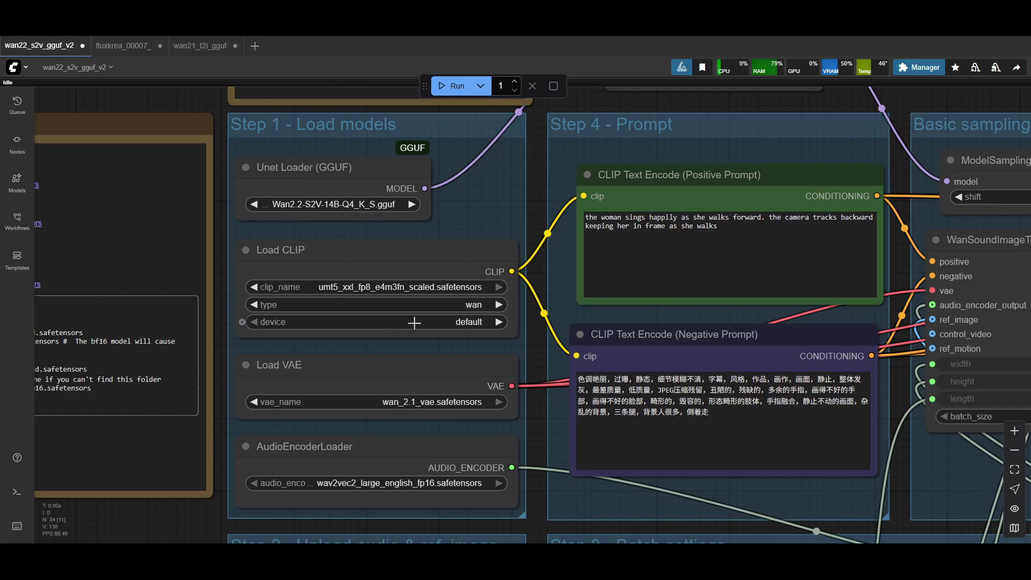
{"action": "left_click", "coordinate": [499, 321]}
{"action": "left_click_drag", "start_coordinate": [475, 344], "coordinate": [455, 339]}
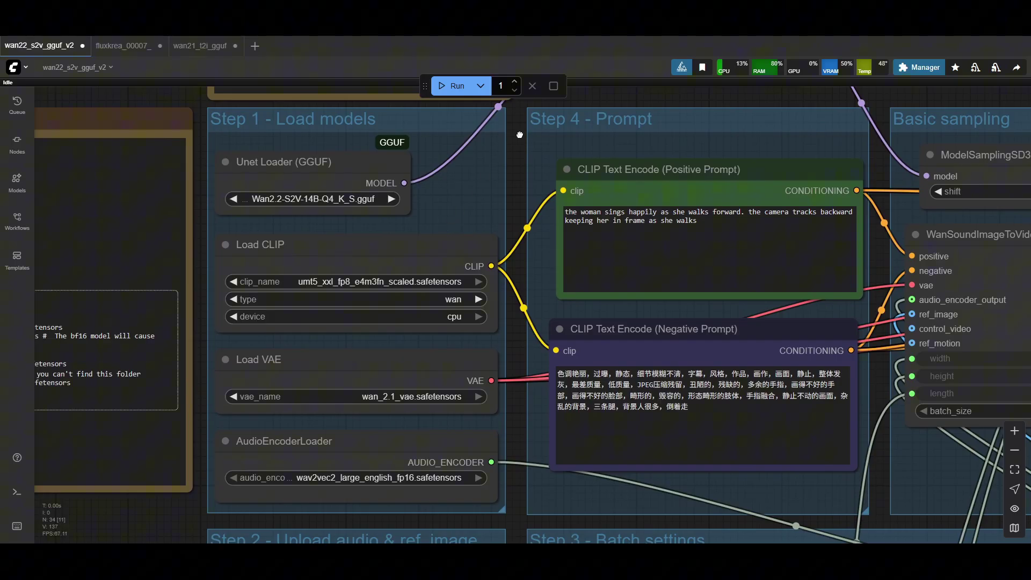
{"action": "left_click_drag", "start_coordinate": [520, 134], "coordinate": [469, 359]}
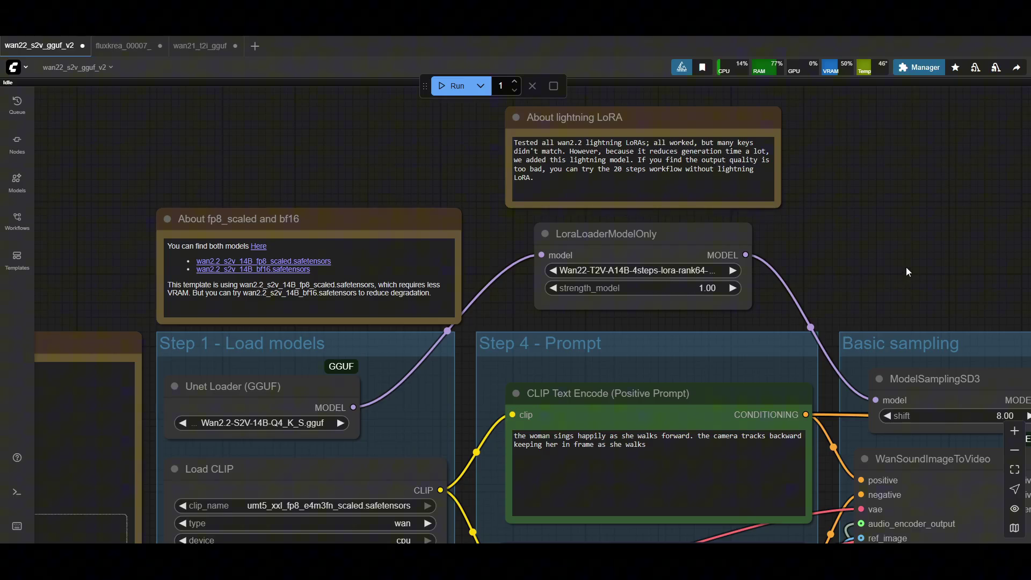
{"action": "scroll", "coordinate": [920, 272], "scroll_direction": "down", "scroll_amount": 2}
{"action": "scroll", "coordinate": [920, 272], "scroll_direction": "right", "scroll_amount": 4}
{"action": "left_click_drag", "start_coordinate": [719, 314], "coordinate": [711, 315]}
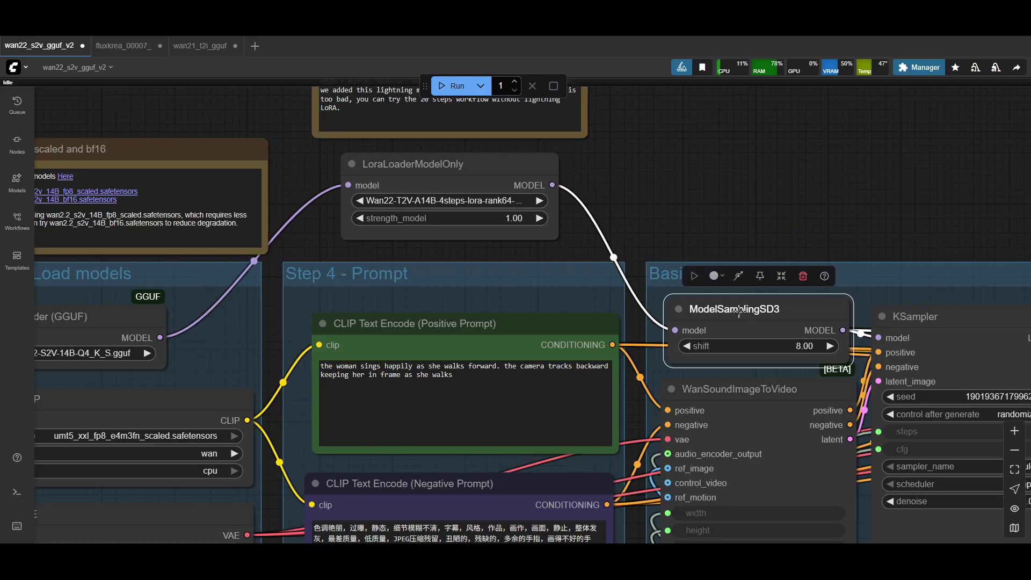
{"action": "left_click_drag", "start_coordinate": [902, 189], "coordinate": [718, 163]}
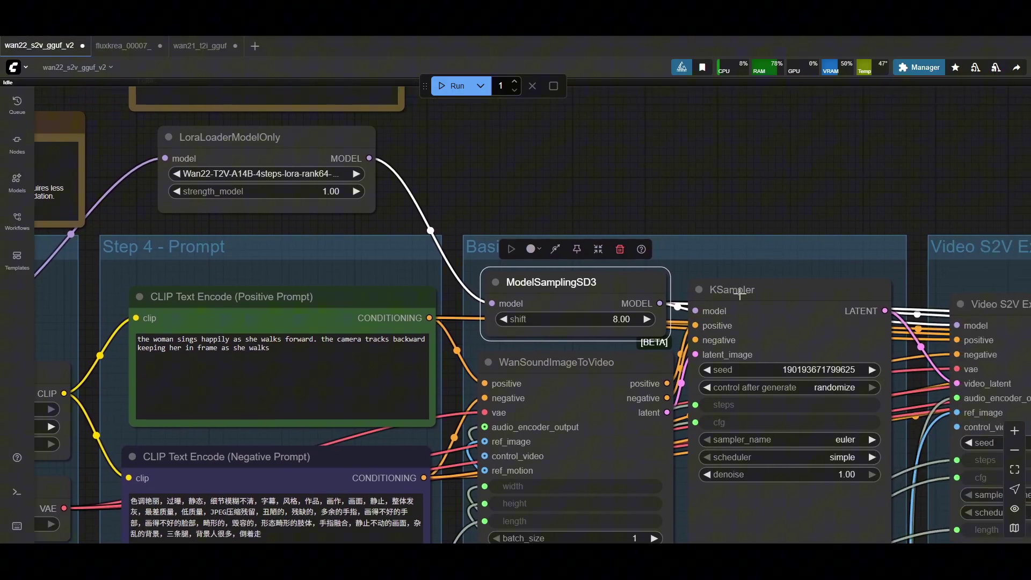
{"action": "left_click_drag", "start_coordinate": [740, 293], "coordinate": [740, 286]}
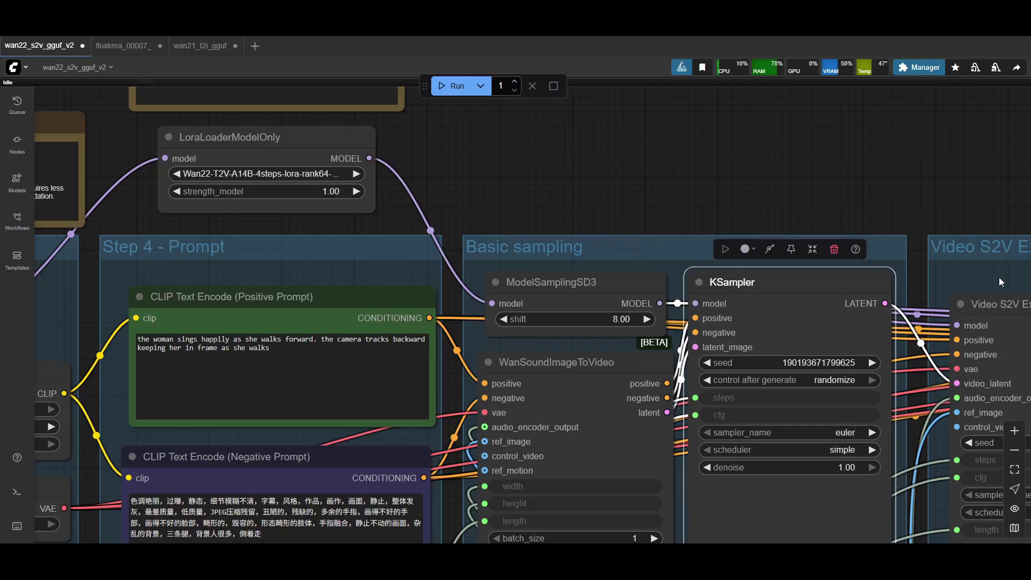
{"action": "scroll", "coordinate": [668, 205], "scroll_direction": "left", "scroll_amount": 10}
{"action": "scroll", "coordinate": [668, 206], "scroll_direction": "down", "scroll_amount": 3}
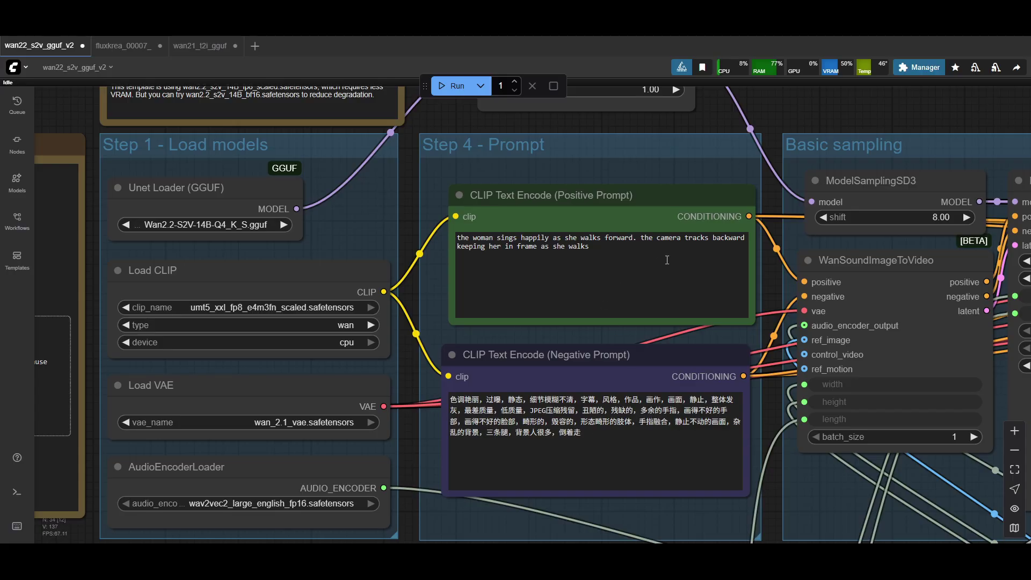
{"action": "scroll", "coordinate": [574, 404], "scroll_direction": "right", "scroll_amount": 3}
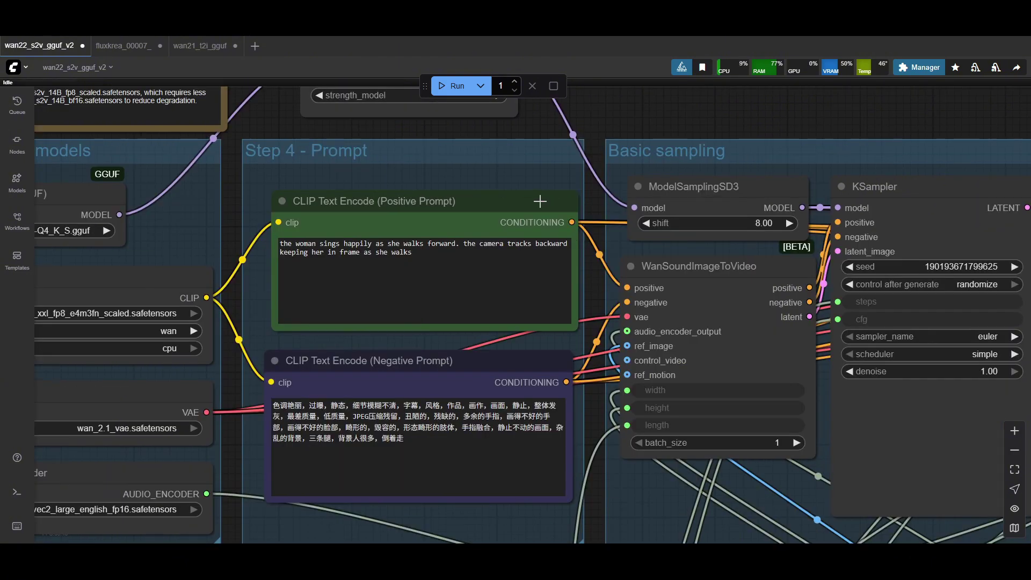
{"action": "left_click_drag", "start_coordinate": [539, 201], "coordinate": [533, 201]}
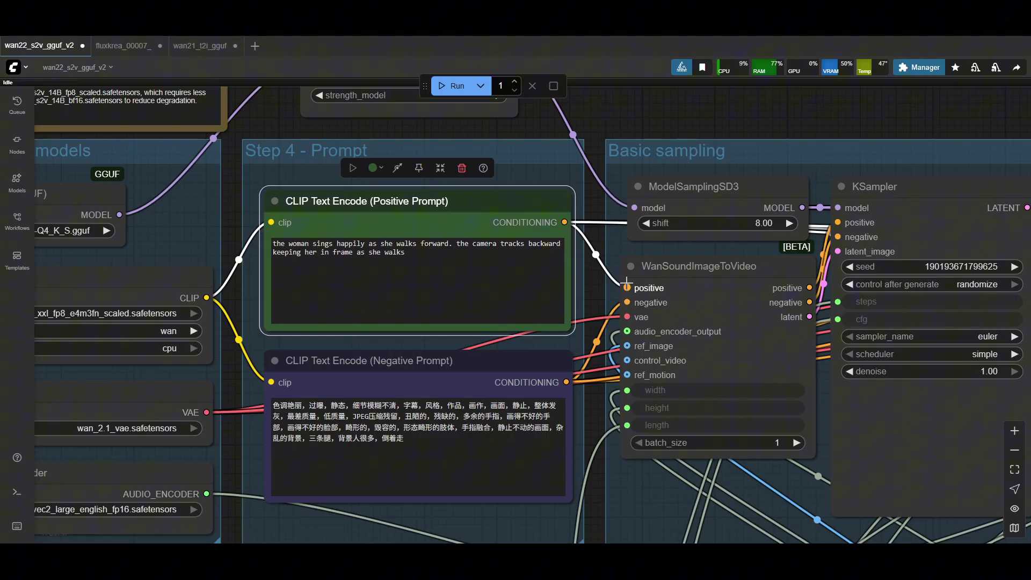
{"action": "scroll", "coordinate": [644, 287], "scroll_direction": "down", "scroll_amount": 2}
{"action": "left_click_drag", "start_coordinate": [465, 306], "coordinate": [478, 301]}
{"action": "scroll", "coordinate": [510, 269], "scroll_direction": "down", "scroll_amount": 1}
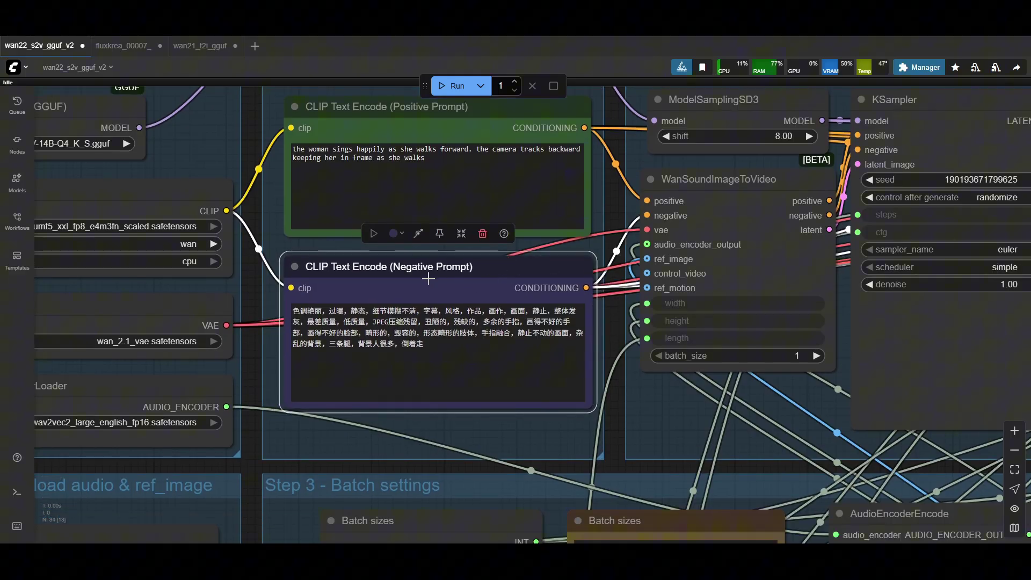
{"action": "scroll", "coordinate": [446, 285], "scroll_direction": "right", "scroll_amount": 2}
{"action": "left_click", "coordinate": [698, 209]}
{"action": "left_click_drag", "start_coordinate": [698, 209], "coordinate": [696, 209]}
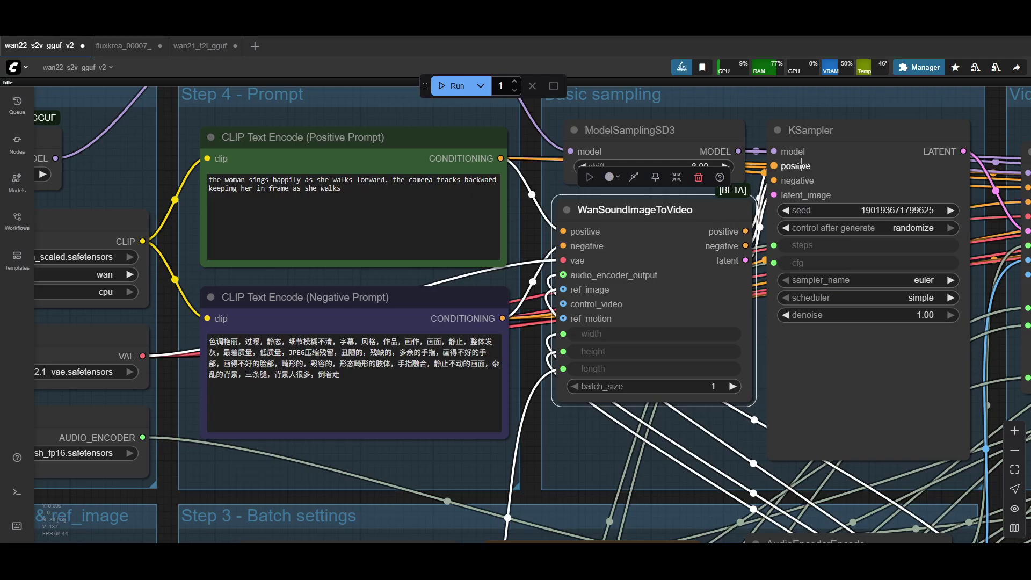
{"action": "left_click", "coordinate": [828, 130]}
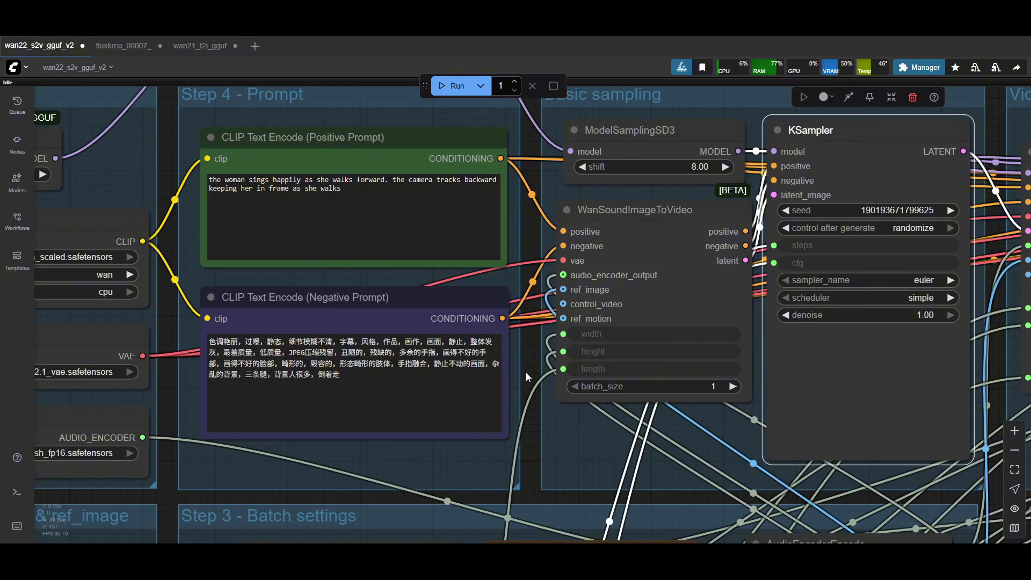
{"action": "left_click_drag", "start_coordinate": [526, 373], "coordinate": [733, 394]}
{"action": "left_click", "coordinate": [267, 353]}
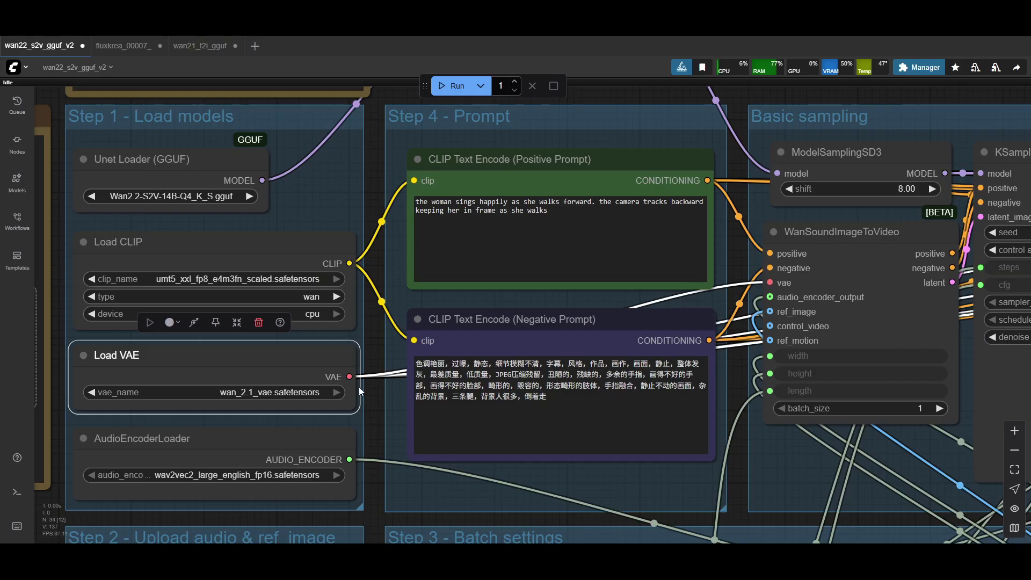
Step: Pan down to the LoadAudio and Load Image uploads and the Batch sizes and Chunk Length settings
{"action": "left_click", "coordinate": [806, 386]}
{"action": "scroll", "coordinate": [741, 393], "scroll_direction": "down", "scroll_amount": 2}
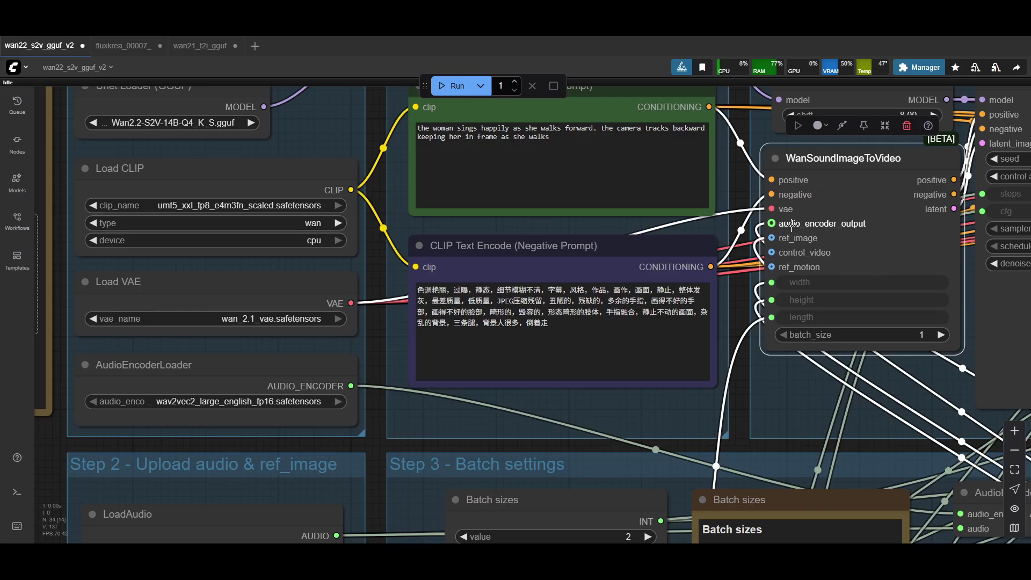
{"action": "scroll", "coordinate": [792, 224], "scroll_direction": "down", "scroll_amount": 10}
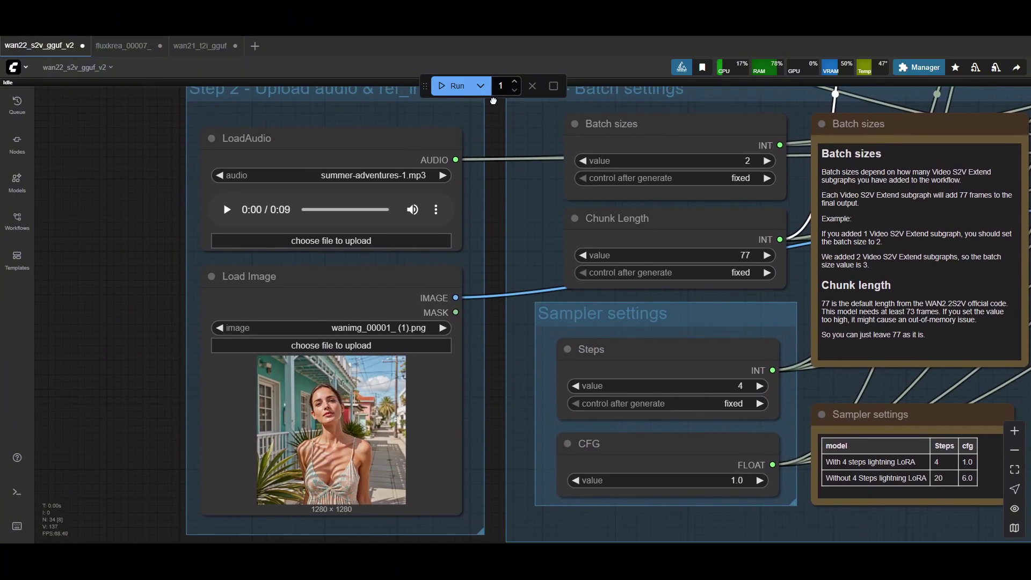
{"action": "left_click_drag", "start_coordinate": [494, 101], "coordinate": [494, 116]}
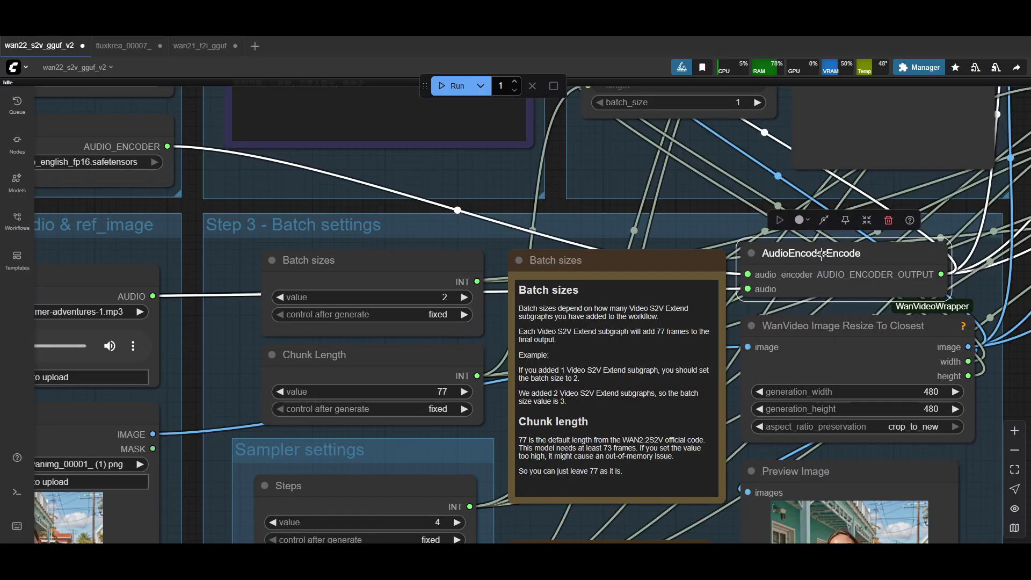
{"action": "left_click_drag", "start_coordinate": [821, 253], "coordinate": [409, 177]}
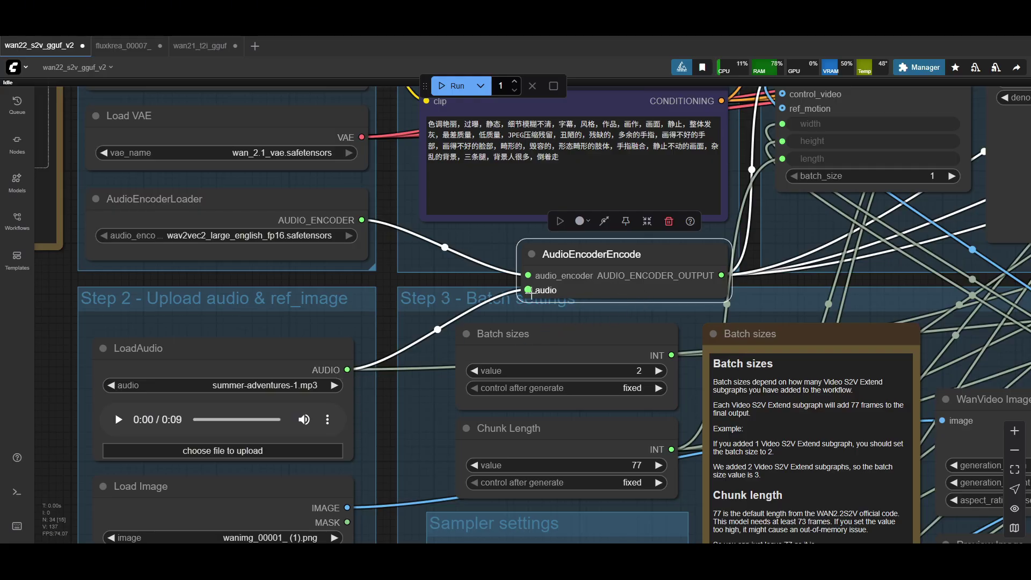
{"action": "left_click_drag", "start_coordinate": [587, 260], "coordinate": [579, 253]}
{"action": "left_click_drag", "start_coordinate": [685, 248], "coordinate": [574, 381]}
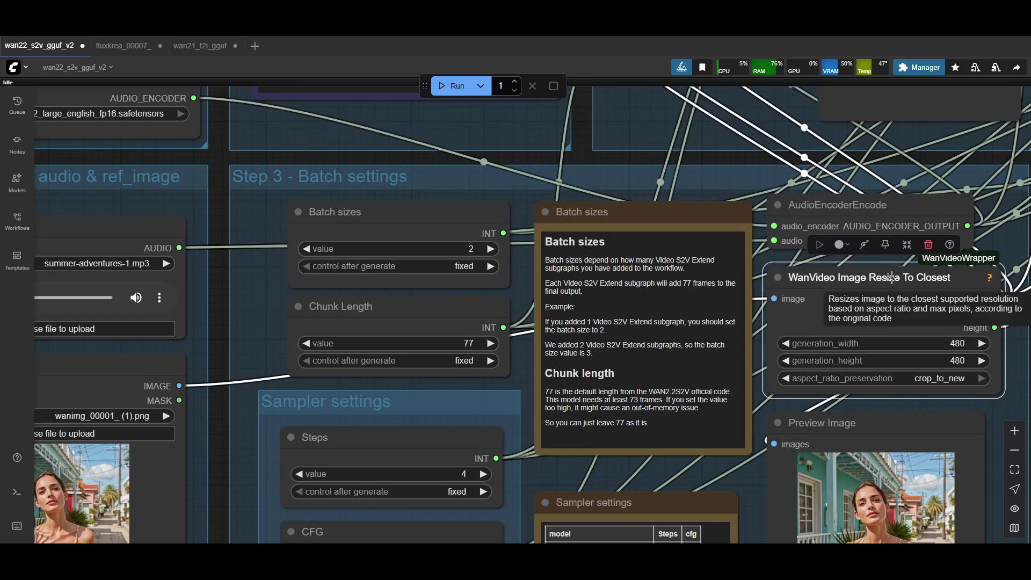
Step: Drag the WanVideo Image Resize To Closest node up-left above the Step 3 group
{"action": "left_click_drag", "start_coordinate": [891, 277], "coordinate": [427, 125]}
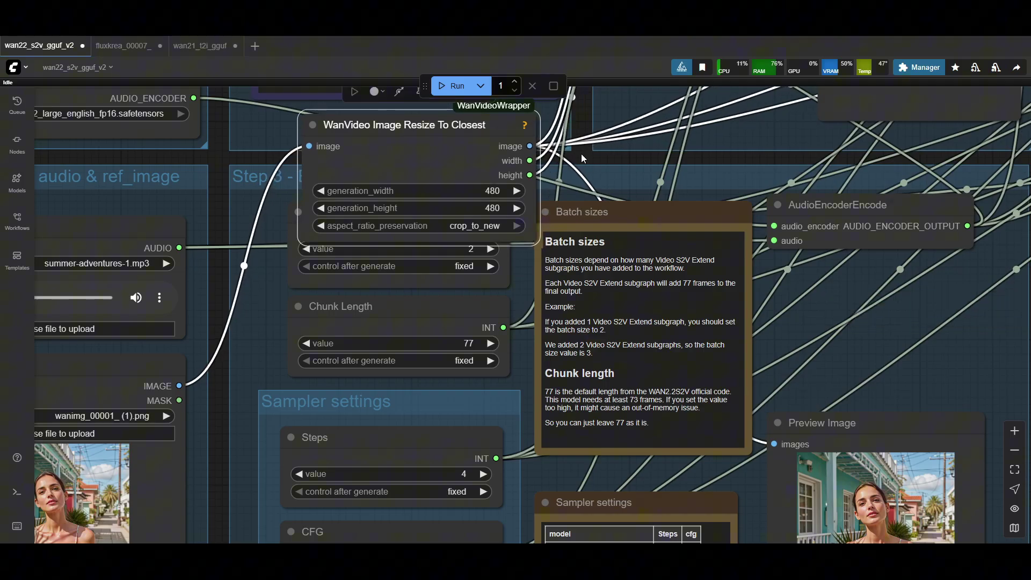
{"action": "scroll", "coordinate": [581, 153], "scroll_direction": "left", "scroll_amount": 3}
{"action": "scroll", "coordinate": [581, 153], "scroll_direction": "up", "scroll_amount": 2}
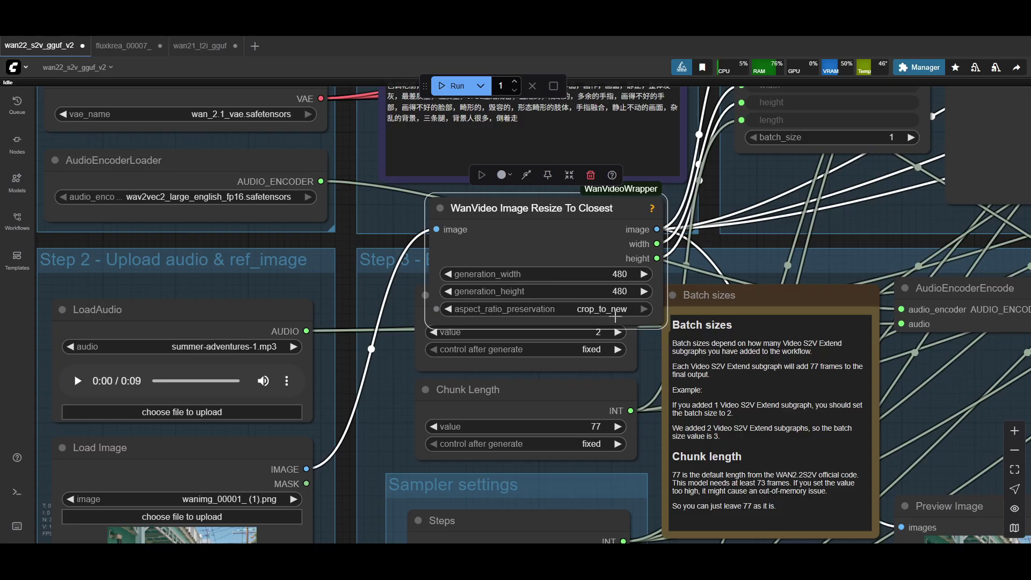
Step: Highlight WanSoundImageToVideo to show its ref_image link, then undo the move
{"action": "left_click_drag", "start_coordinate": [717, 273], "coordinate": [564, 343]}
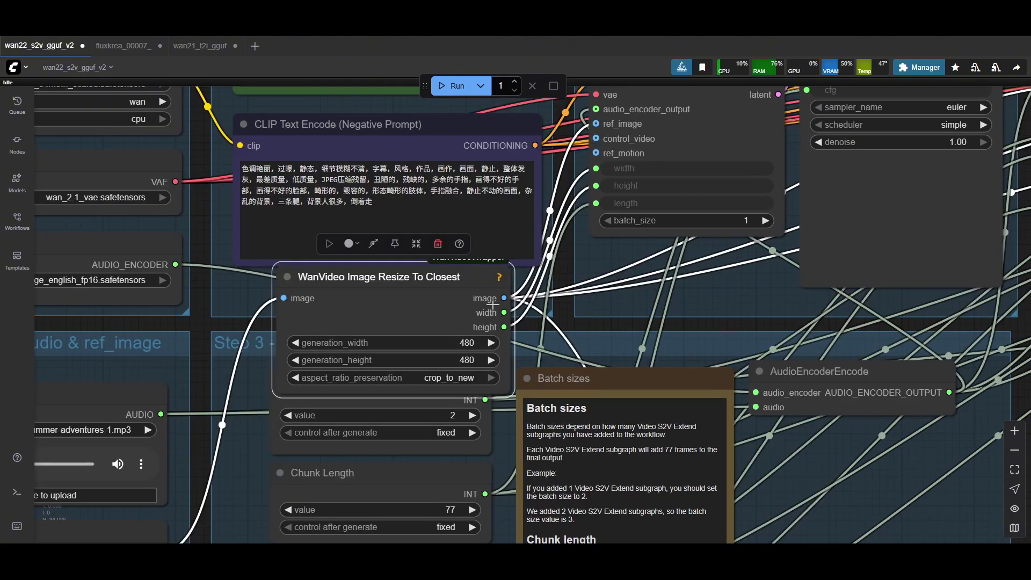
{"action": "scroll", "coordinate": [620, 324], "scroll_direction": "up", "scroll_amount": 3}
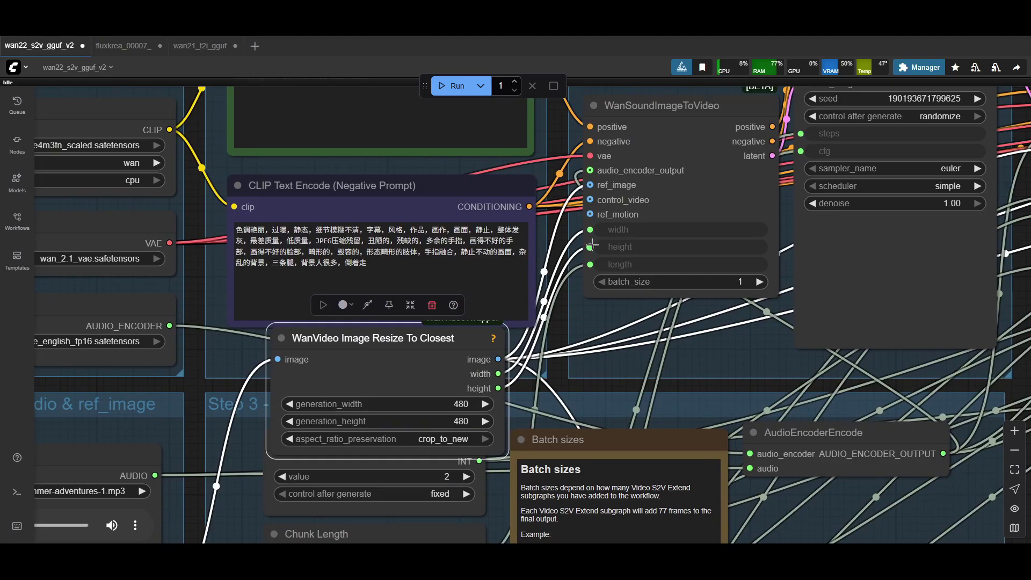
{"action": "left_click", "coordinate": [688, 136]}
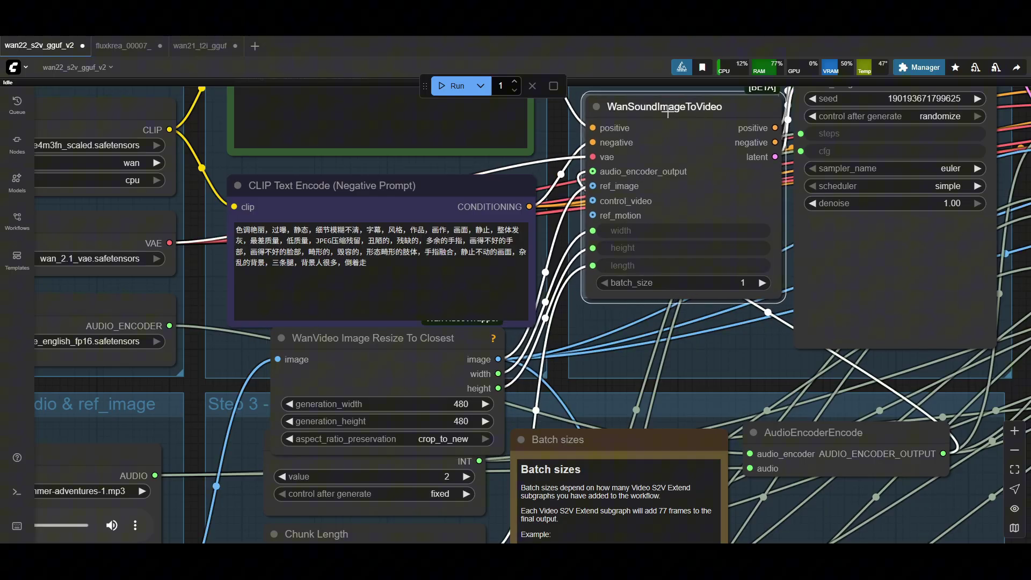
{"action": "key", "text": "ctrl+z"}
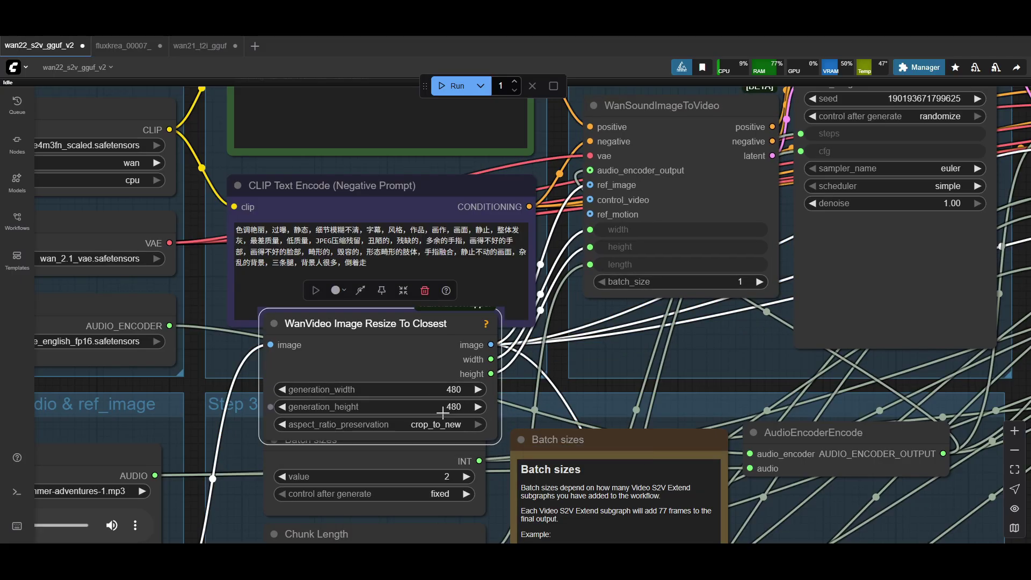
Step: Undo the earlier changes with repeated Ctrl+Z and settle the Chunk Length node back in place
{"action": "key", "text": "ctrl+z"}
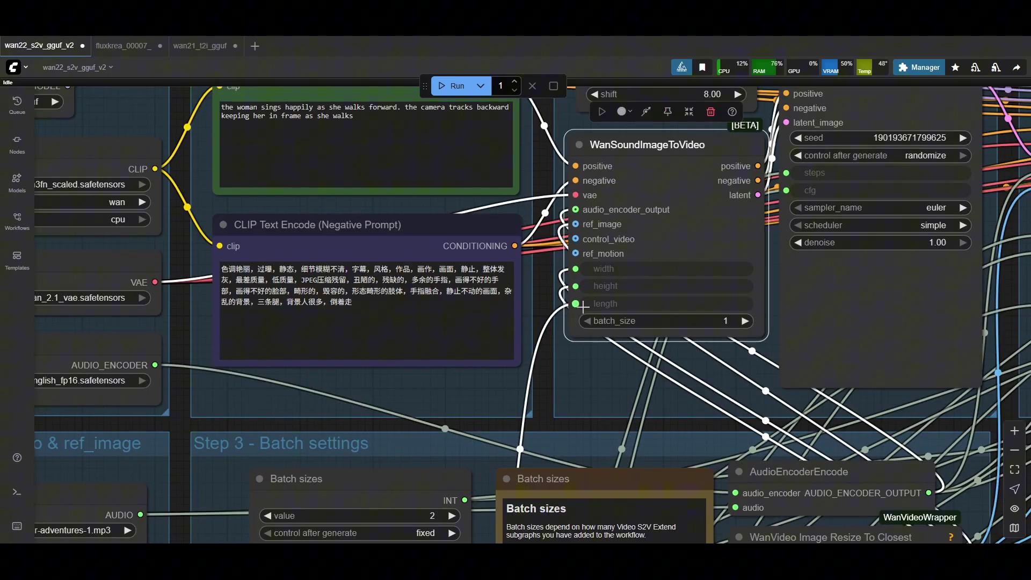
{"action": "key", "text": "ctrl+z"}
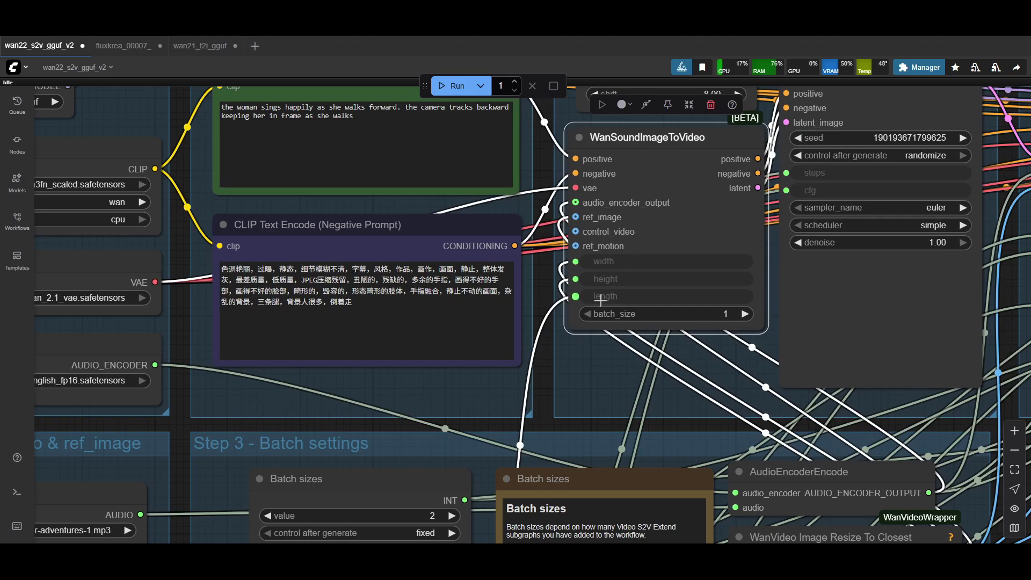
{"action": "key", "text": "ctrl+z"}
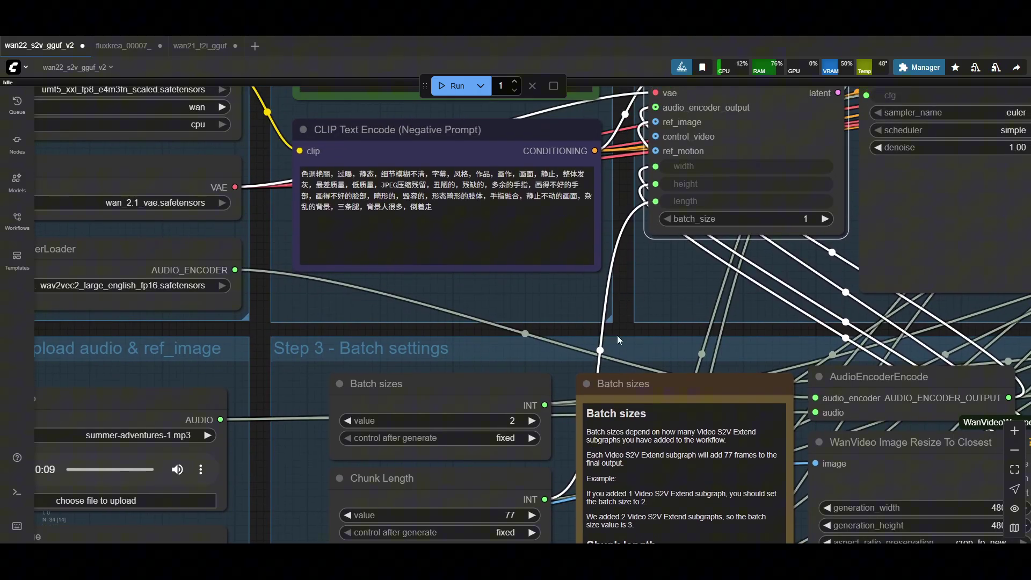
{"action": "key", "text": "ctrl+z"}
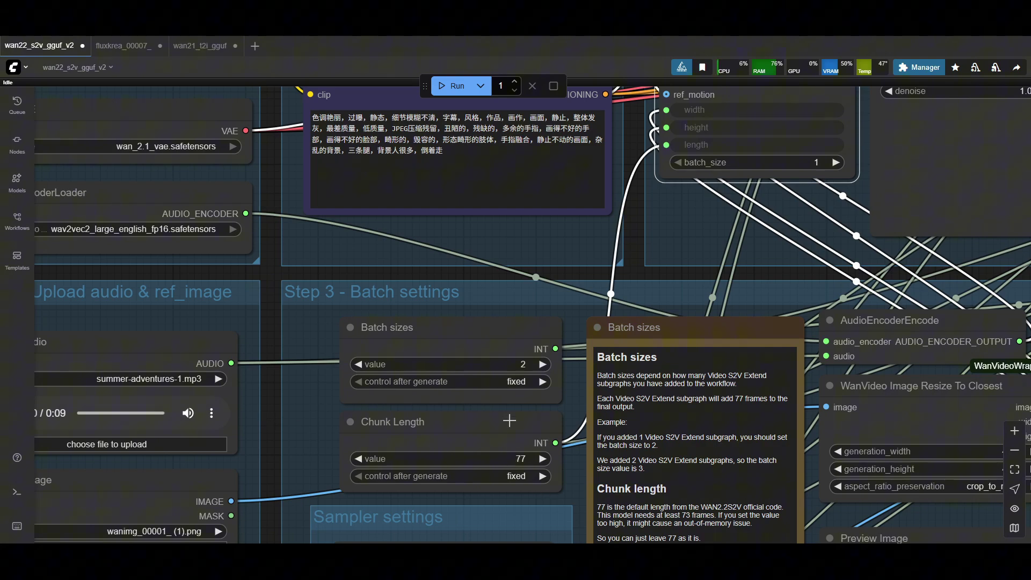
{"action": "left_click_drag", "start_coordinate": [509, 420], "coordinate": [509, 427]}
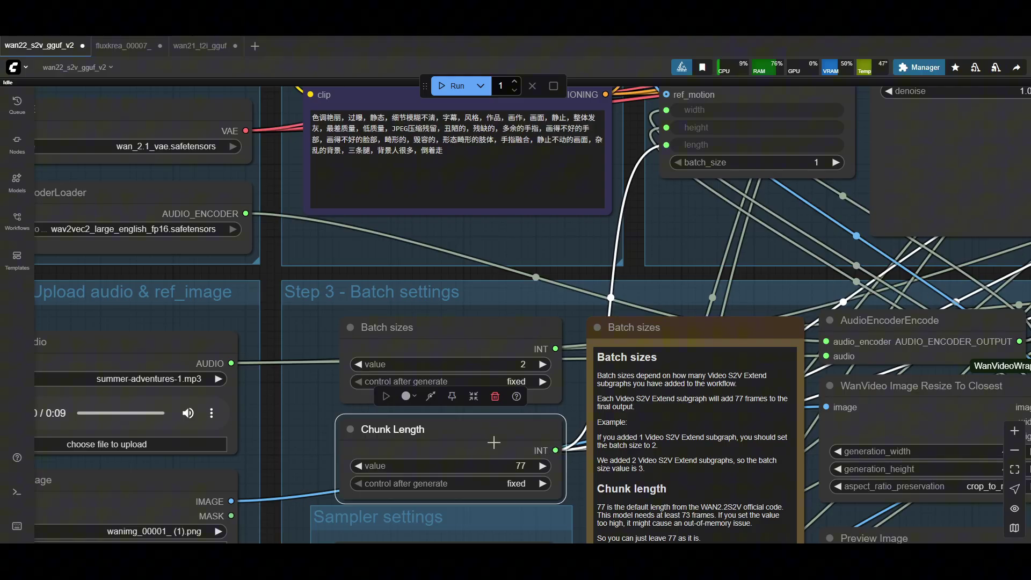
{"action": "left_click_drag", "start_coordinate": [506, 433], "coordinate": [506, 426]}
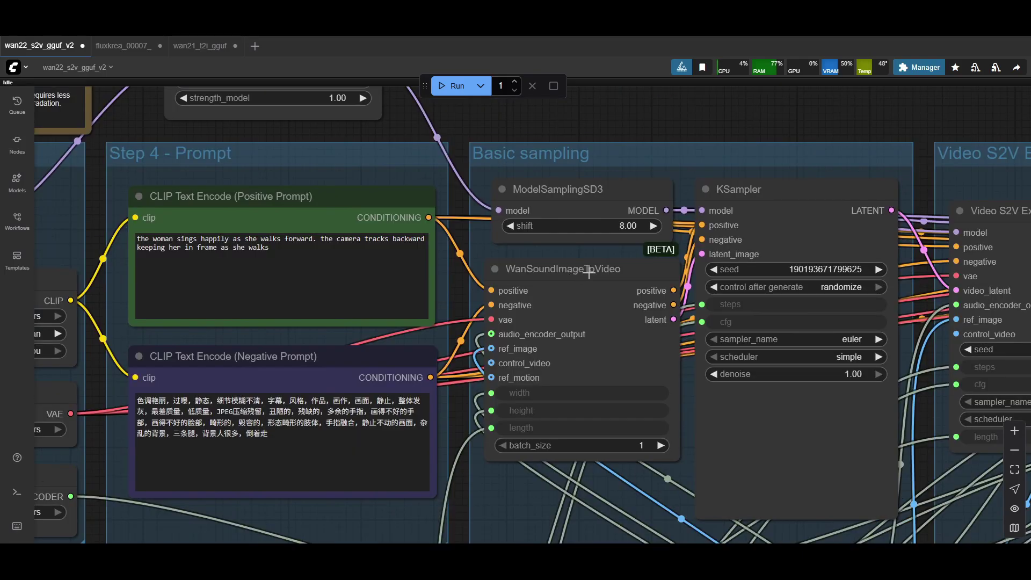
Step: Highlight WanSoundImageToVideo and KSampler, then pan to the Steps 4 and CFG 1.0 settings
{"action": "left_click", "coordinate": [562, 274]}
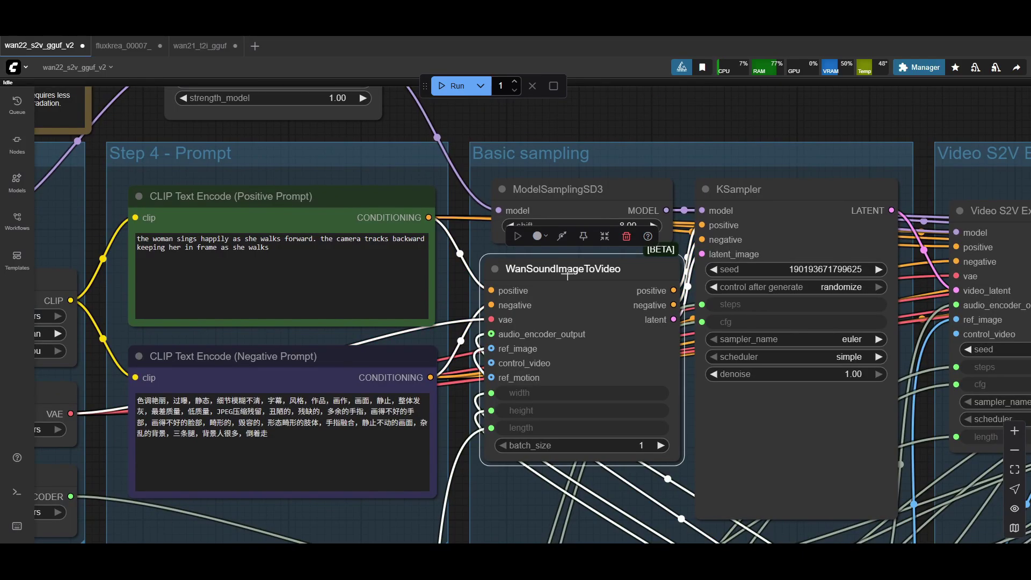
{"action": "left_click", "coordinate": [763, 185]}
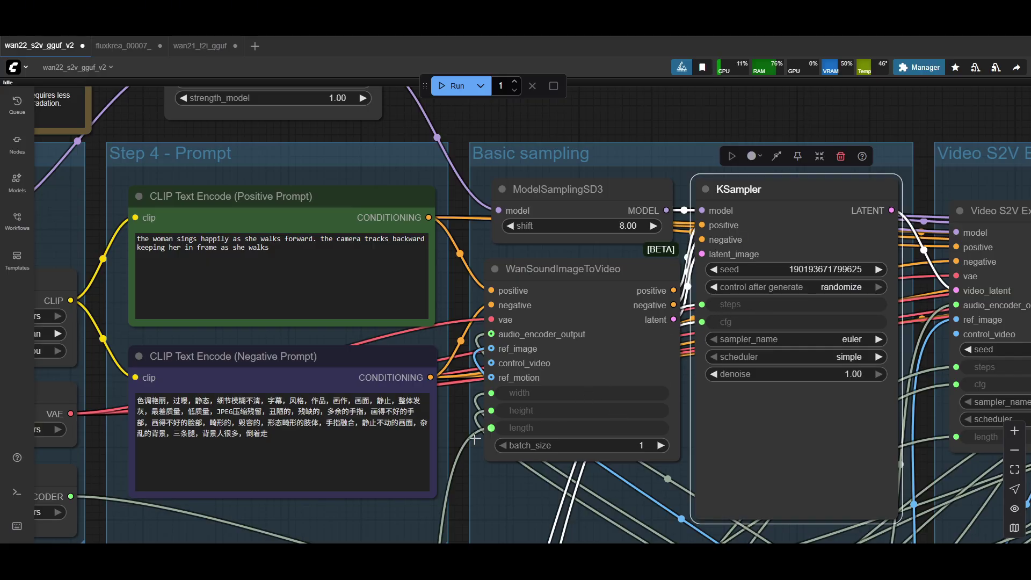
{"action": "left_click_drag", "start_coordinate": [459, 435], "coordinate": [453, 428]}
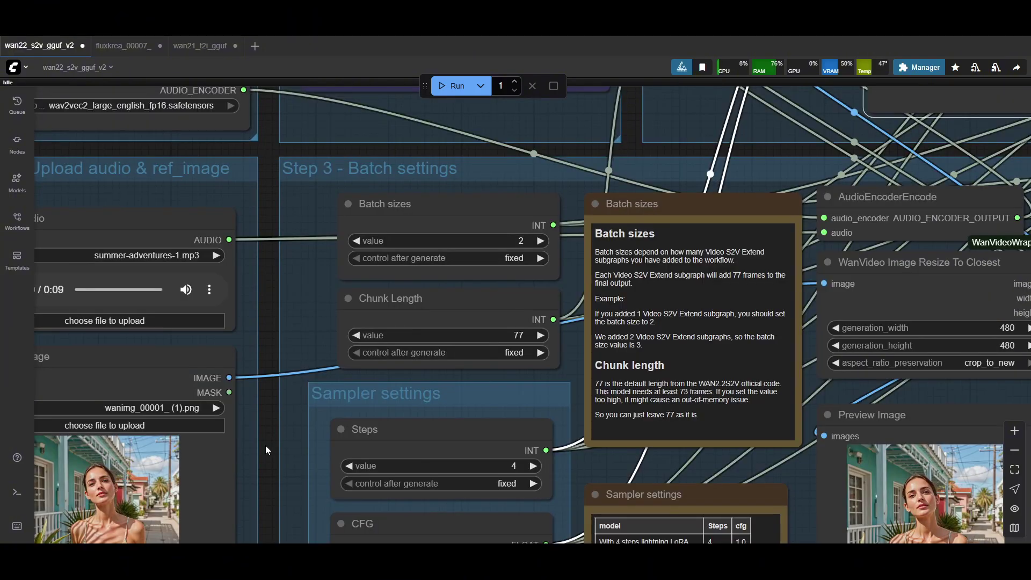
{"action": "left_click_drag", "start_coordinate": [265, 446], "coordinate": [272, 303]}
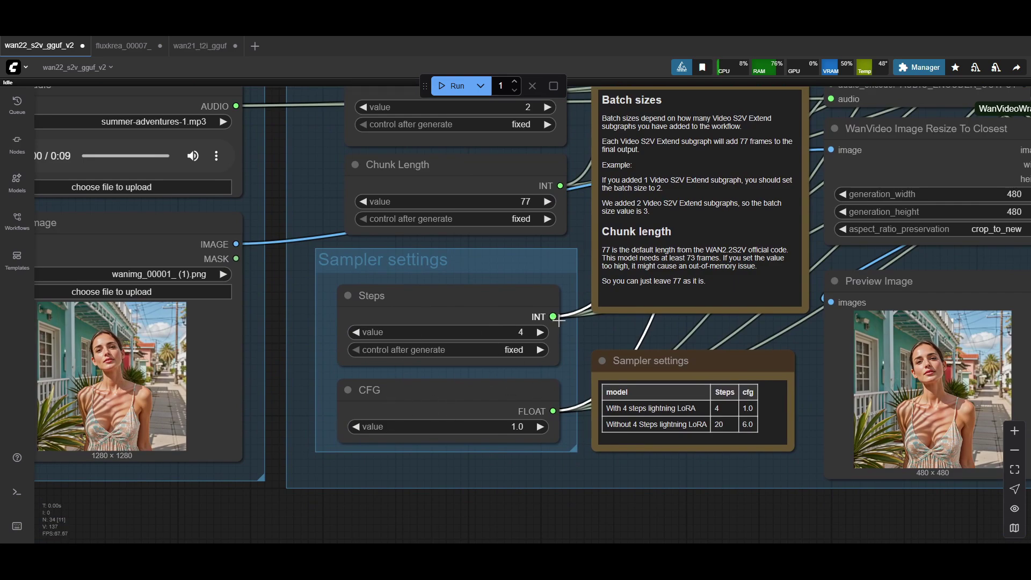
Step: Leave Steps at 4 and CFG at 1.0, undoing an accidental CFG node shift
{"action": "left_click", "coordinate": [517, 299]}
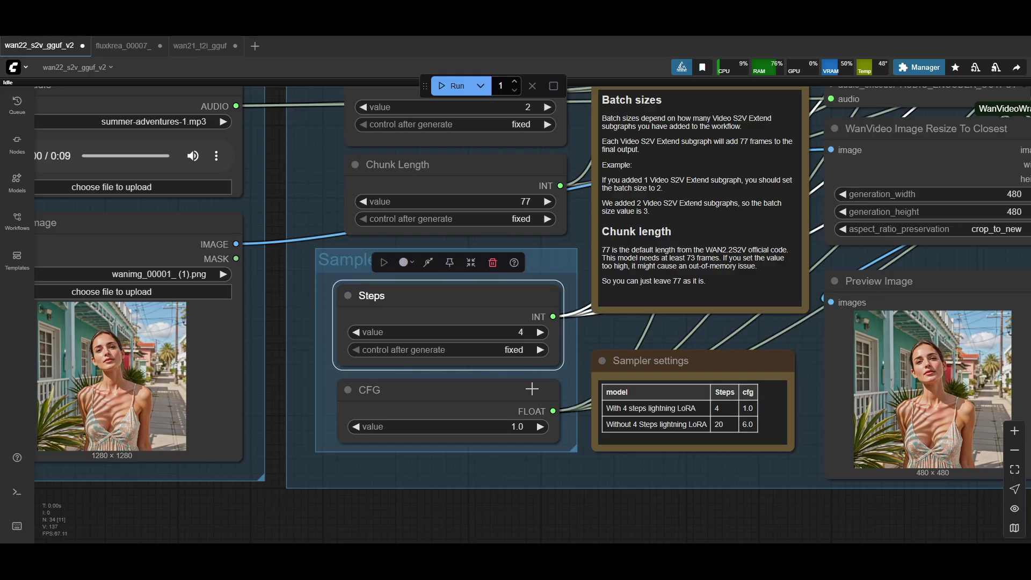
{"action": "left_click_drag", "start_coordinate": [540, 397], "coordinate": [532, 396]}
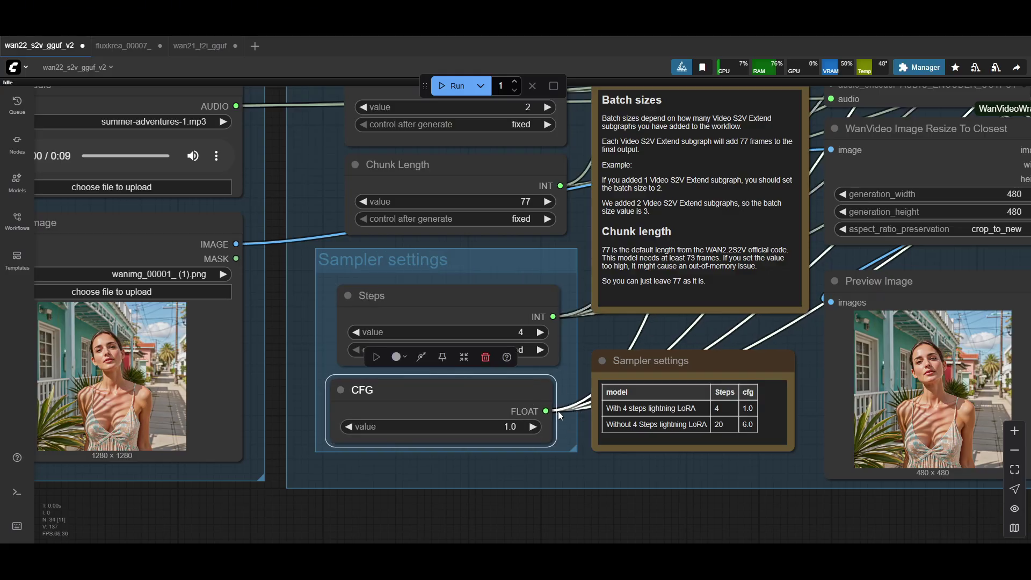
{"action": "key", "text": "ctrl+z"}
{"action": "left_click", "coordinate": [481, 294]}
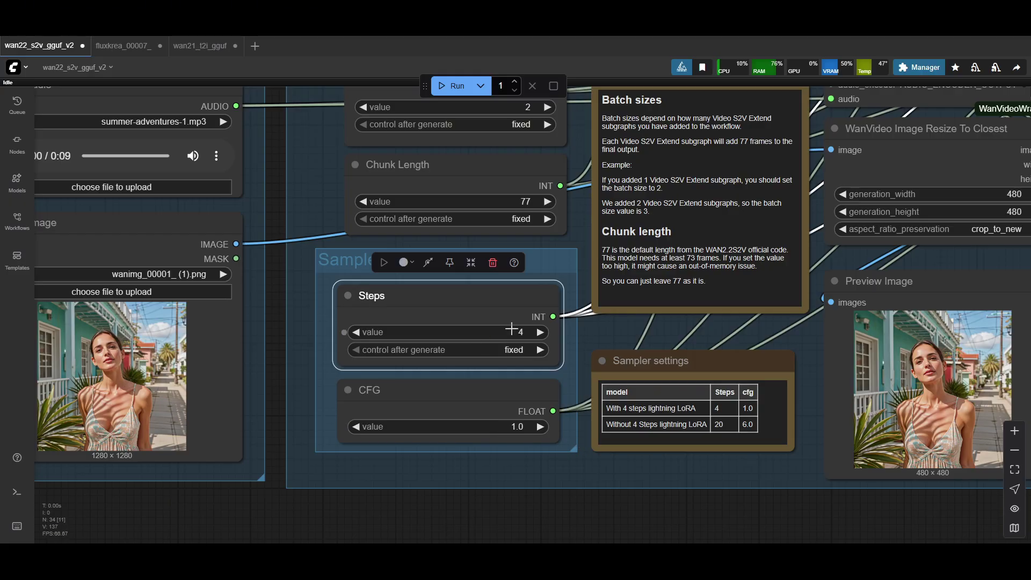
{"action": "scroll", "coordinate": [901, 496], "scroll_direction": "down", "scroll_amount": 3}
{"action": "left_click_drag", "start_coordinate": [963, 385], "coordinate": [784, 519]}
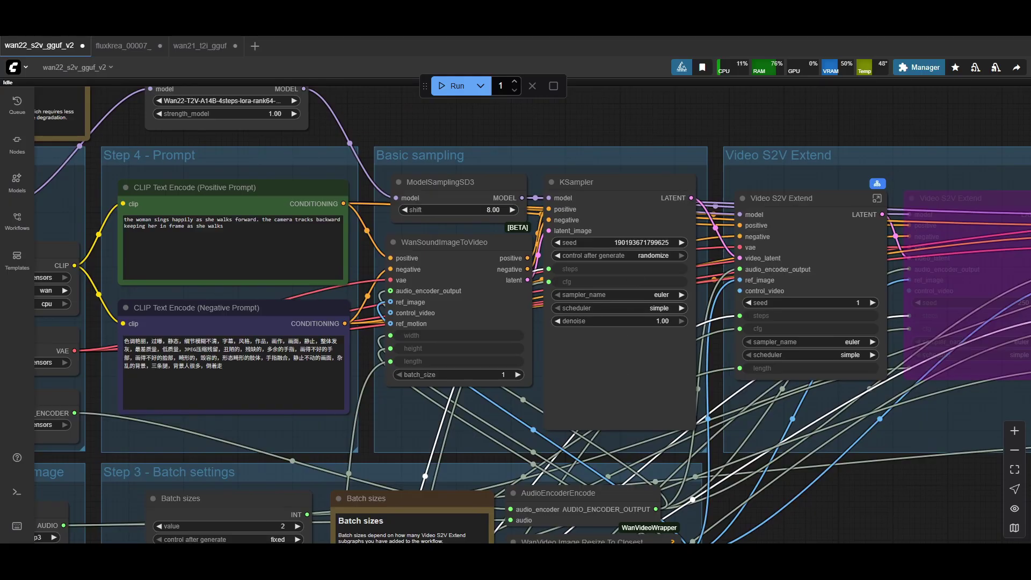
Step: Re-enable the two bypassed Video S2V Extend nodes after the KSampler with Ctrl+B
{"action": "left_click_drag", "start_coordinate": [603, 368], "coordinate": [449, 347]}
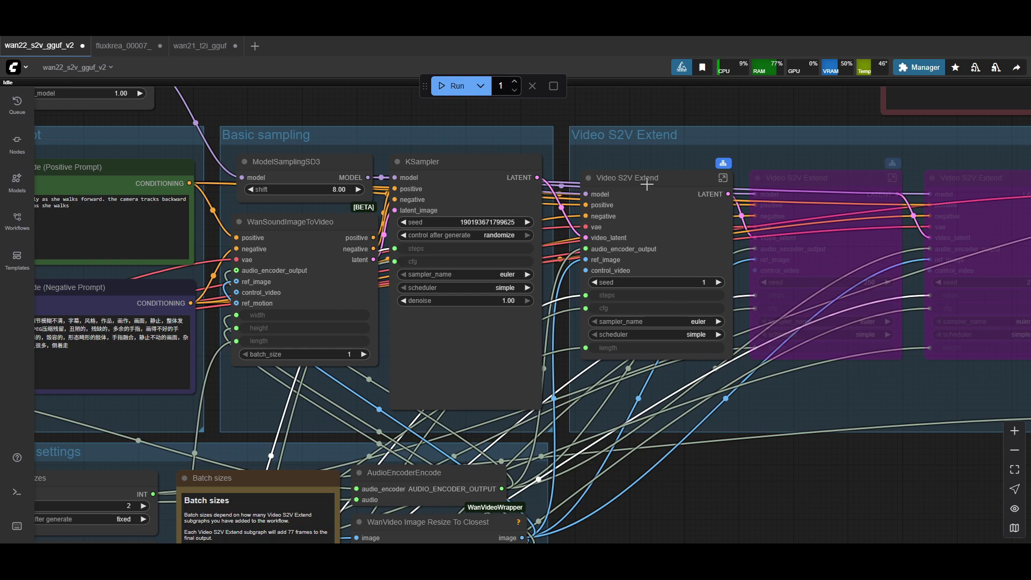
{"action": "left_click_drag", "start_coordinate": [941, 518], "coordinate": [892, 532]}
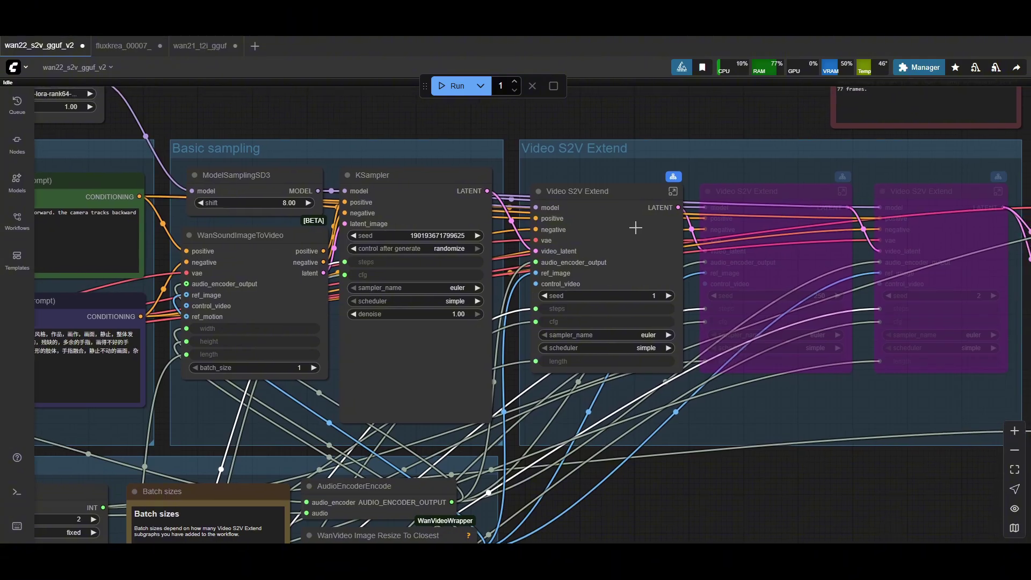
{"action": "left_click", "coordinate": [408, 183]}
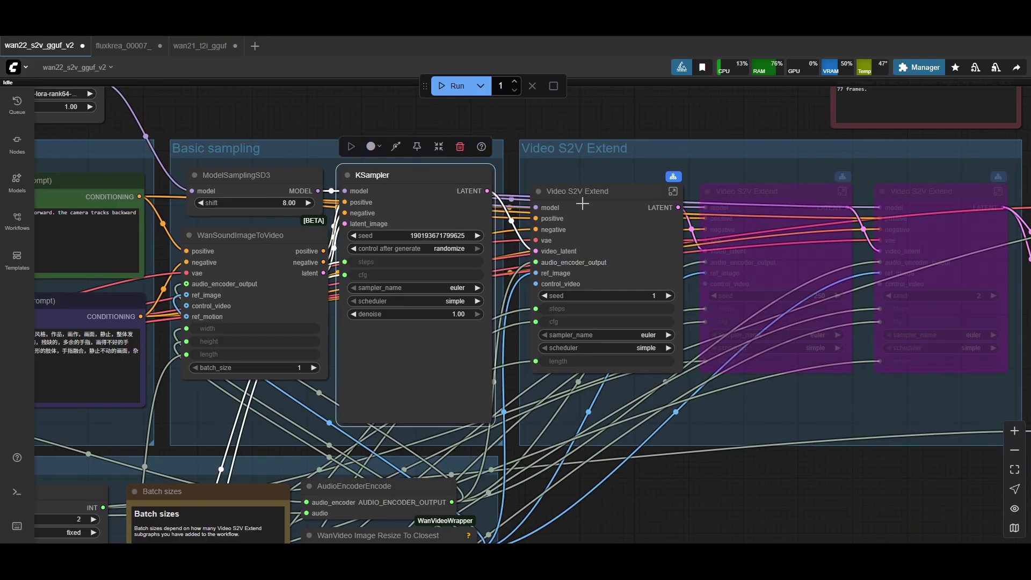
{"action": "left_click_drag", "start_coordinate": [588, 197], "coordinate": [586, 170]}
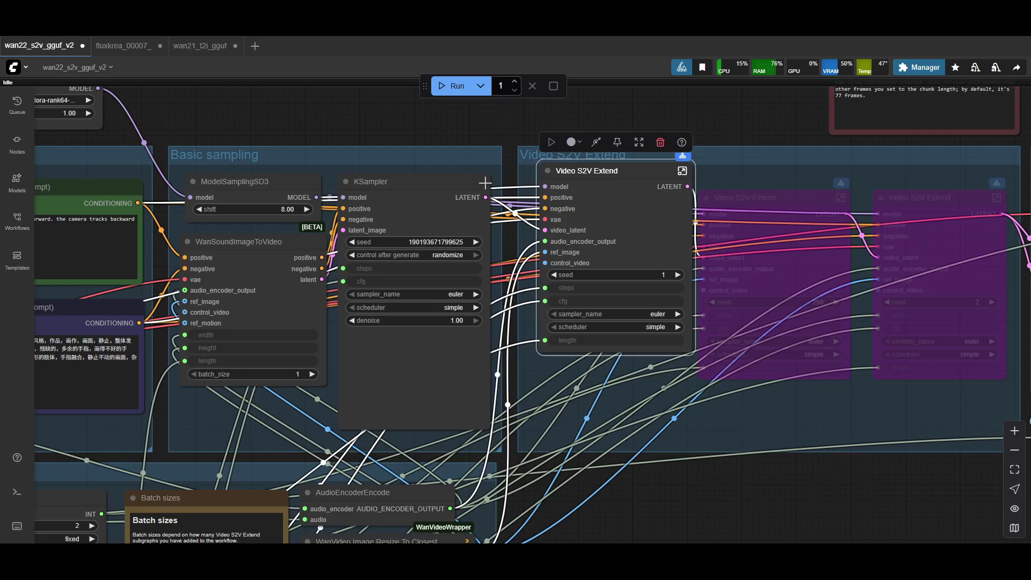
{"action": "left_click_drag", "start_coordinate": [587, 175], "coordinate": [583, 192]}
{"action": "mouse_move", "coordinate": [287, 177]}
{"action": "left_mouse_down"}
{"action": "mouse_move", "coordinate": [293, 161]}
{"action": "mouse_move", "coordinate": [288, 177]}
{"action": "left_mouse_up"}
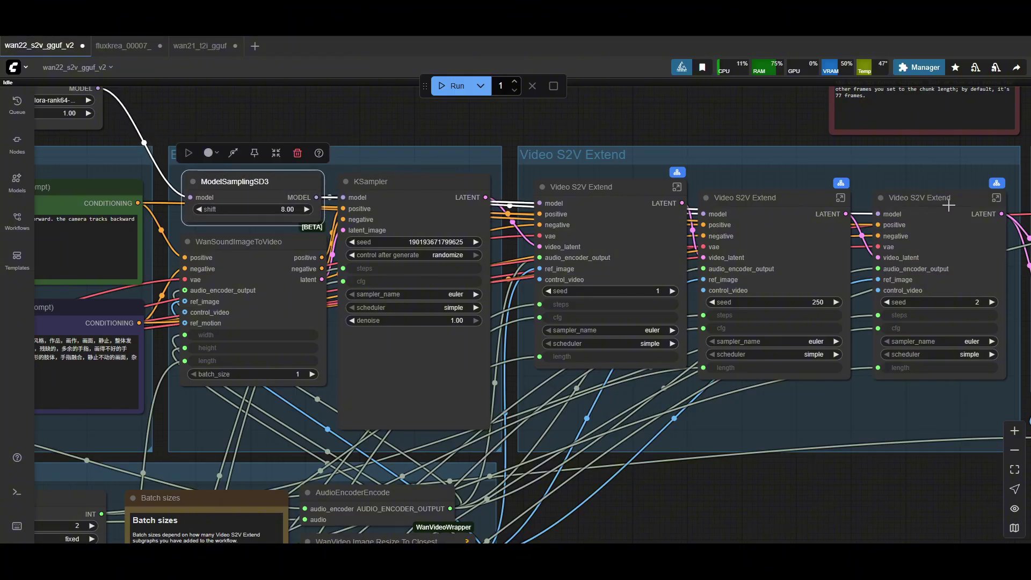
Step: Nudge the first and middle Video S2V Extend nodes until all three sit level in one row
{"action": "left_click_drag", "start_coordinate": [594, 190], "coordinate": [606, 198]}
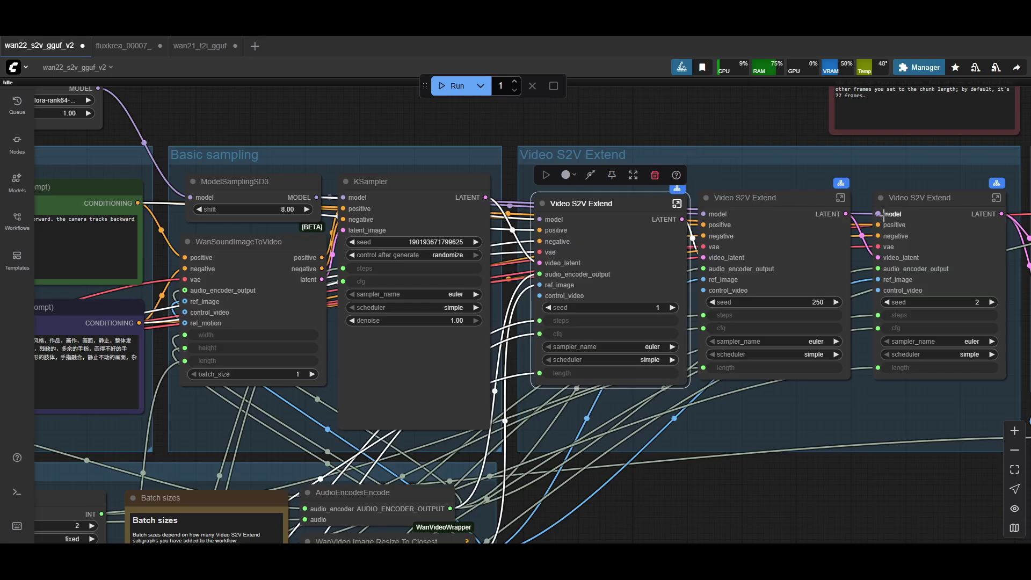
{"action": "left_click_drag", "start_coordinate": [556, 236], "coordinate": [556, 231]}
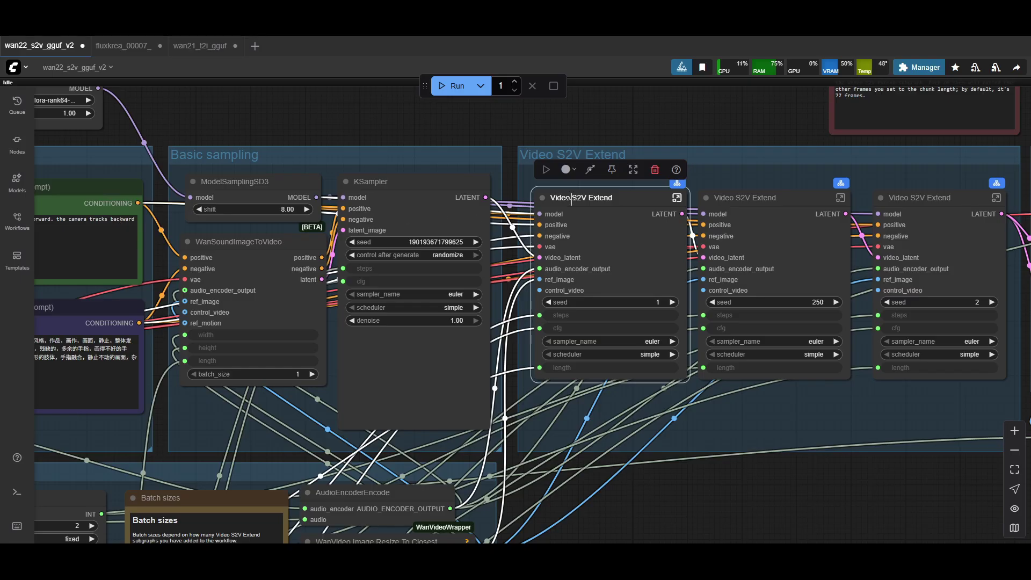
{"action": "mouse_move", "coordinate": [571, 197]}
{"action": "left_mouse_down"}
{"action": "mouse_move", "coordinate": [571, 216]}
{"action": "mouse_move", "coordinate": [571, 203]}
{"action": "left_mouse_up"}
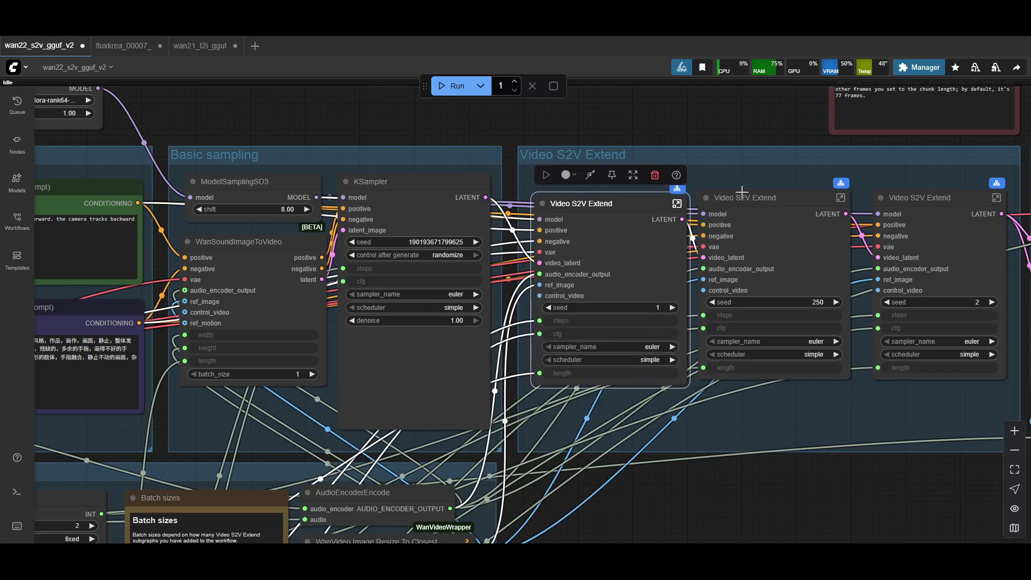
{"action": "left_click_drag", "start_coordinate": [742, 192], "coordinate": [747, 192]}
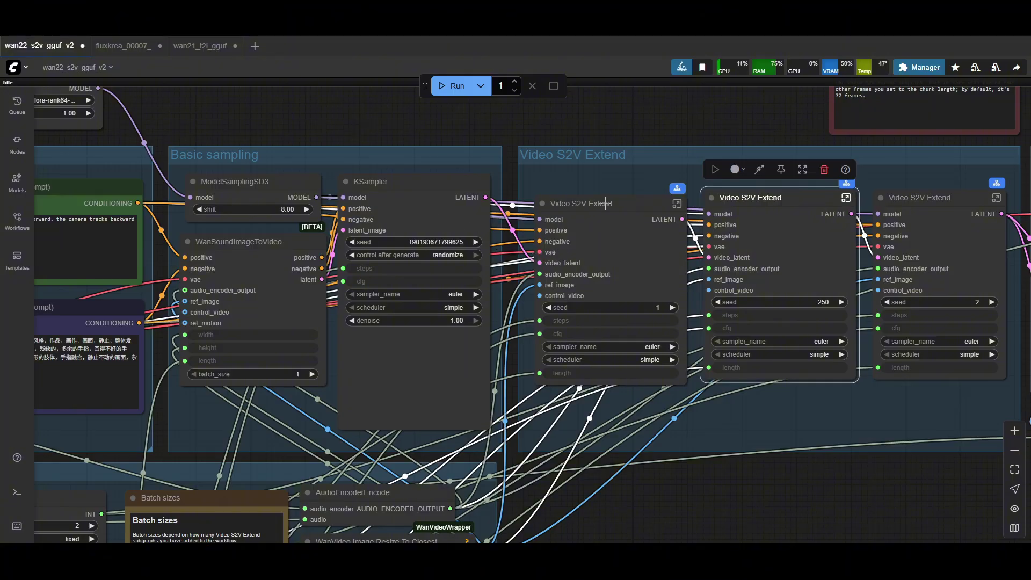
{"action": "left_click_drag", "start_coordinate": [606, 212], "coordinate": [612, 211]}
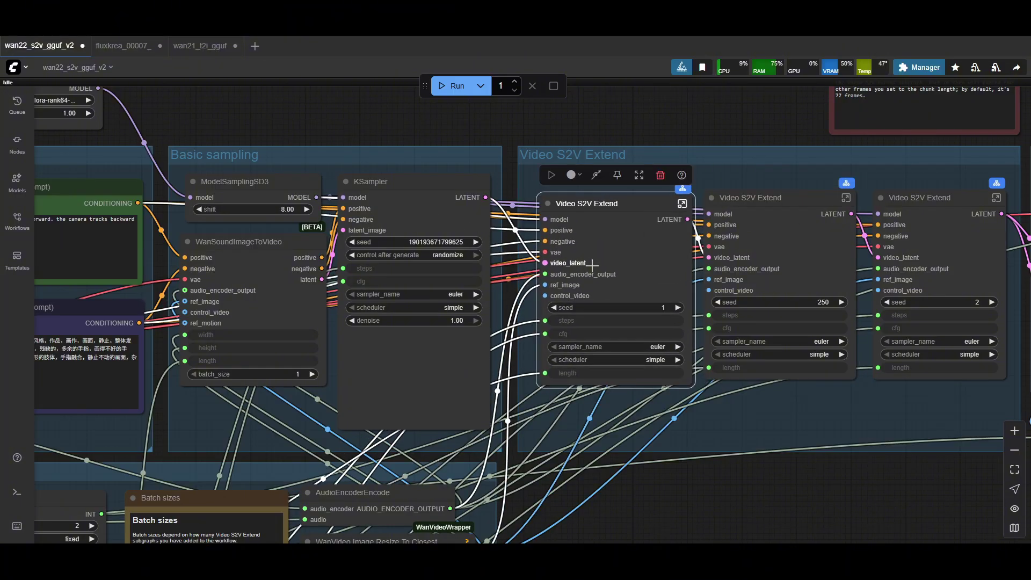
{"action": "left_click", "coordinate": [469, 187]}
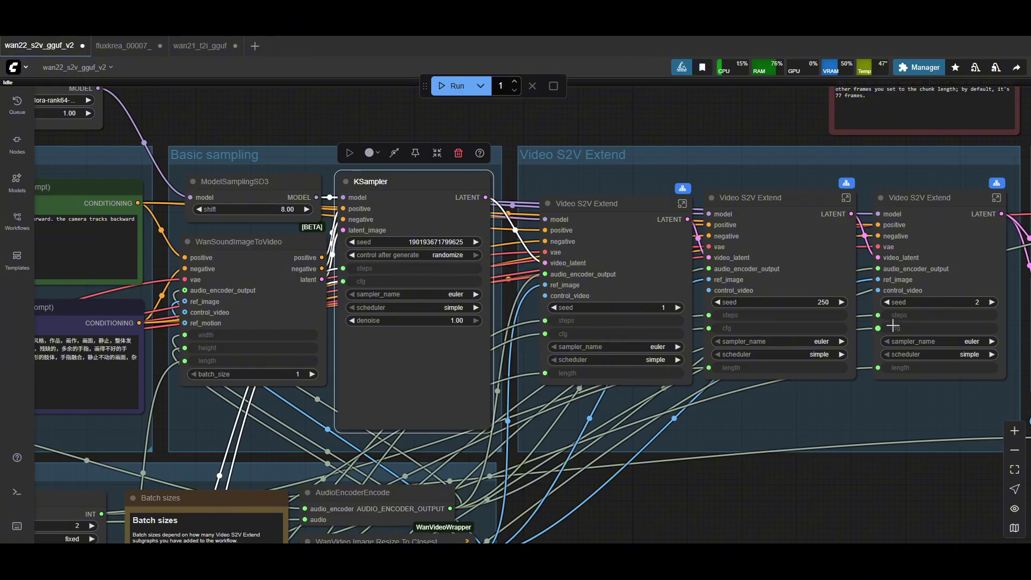
Step: Toggle bypass on the first, second and third Video S2V Extend nodes
{"action": "left_click", "coordinate": [920, 197]}
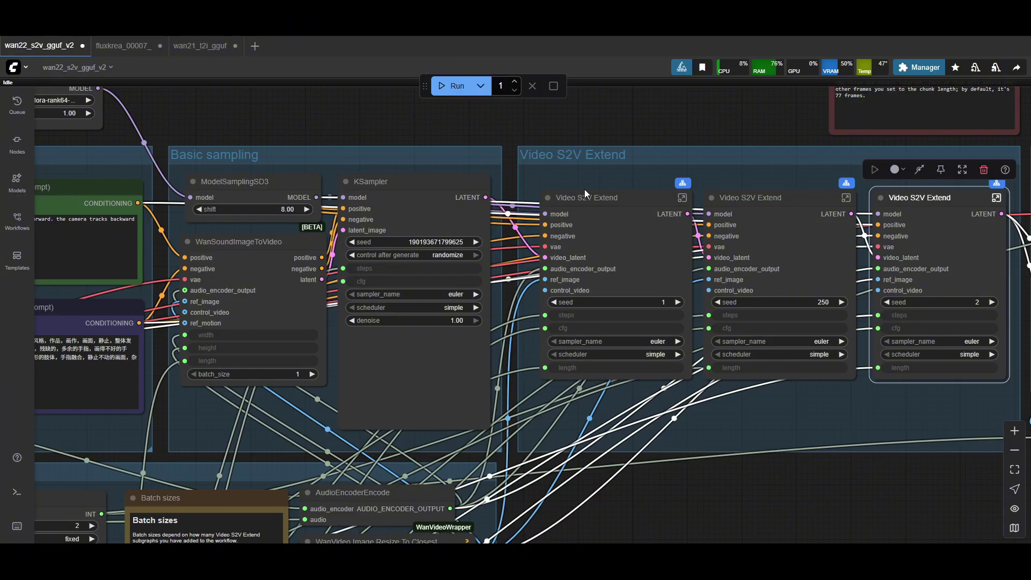
{"action": "left_click", "coordinate": [444, 183]}
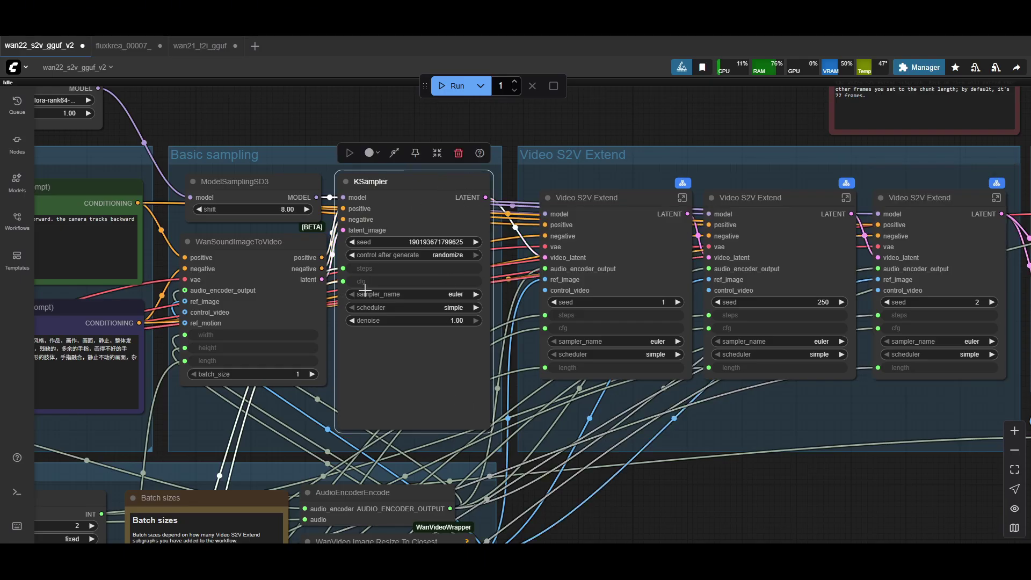
{"action": "left_click", "coordinate": [634, 221]}
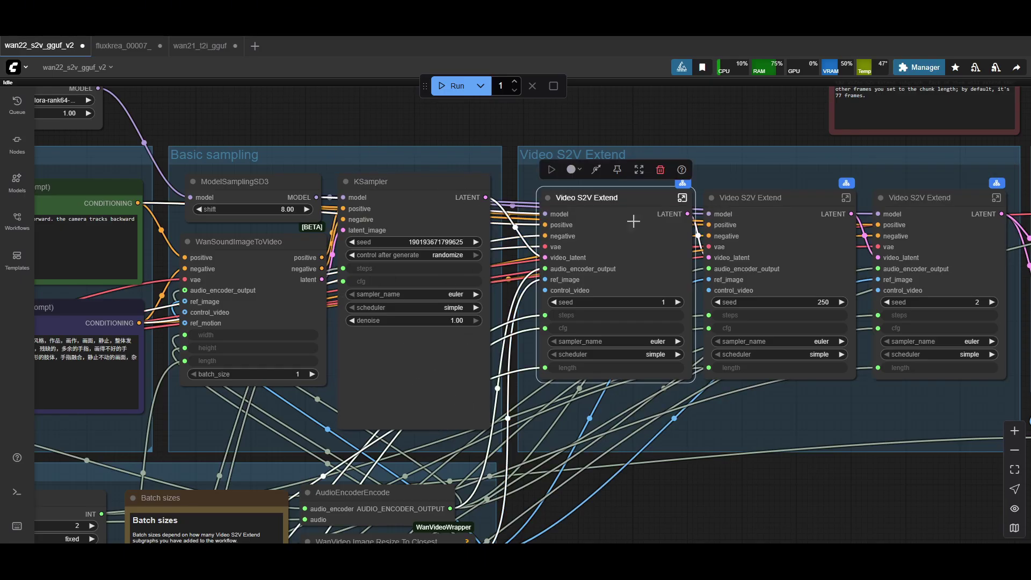
{"action": "left_click", "coordinate": [596, 169]}
{"action": "left_click", "coordinate": [806, 205]}
{"action": "left_click", "coordinate": [758, 170]}
{"action": "left_click", "coordinate": [929, 198]}
{"action": "left_click", "coordinate": [920, 169]}
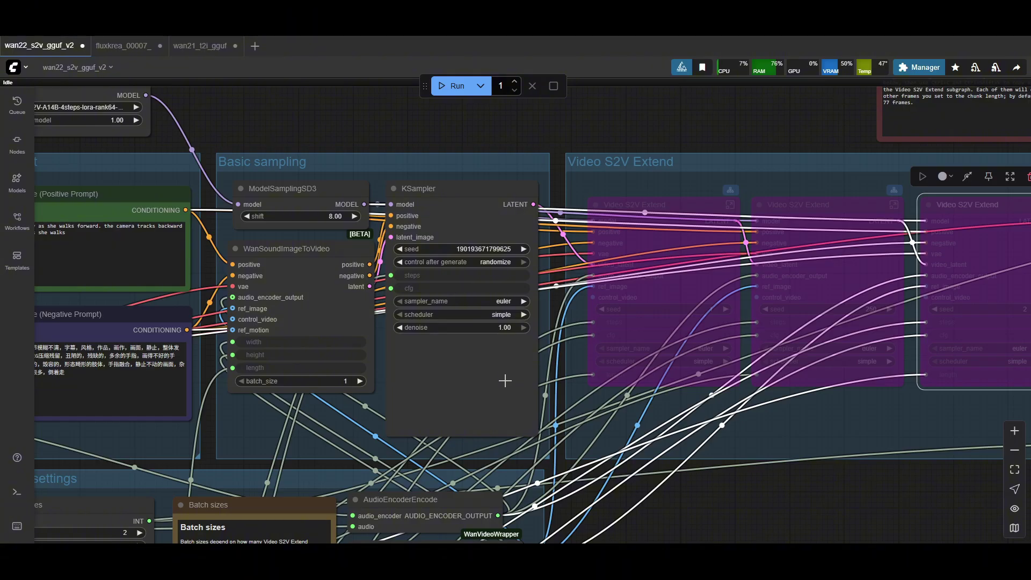
Step: Un-bypass the first, second and third Video S2V Extend subgraphs, the third with seed 2
{"action": "left_click", "coordinate": [676, 206]}
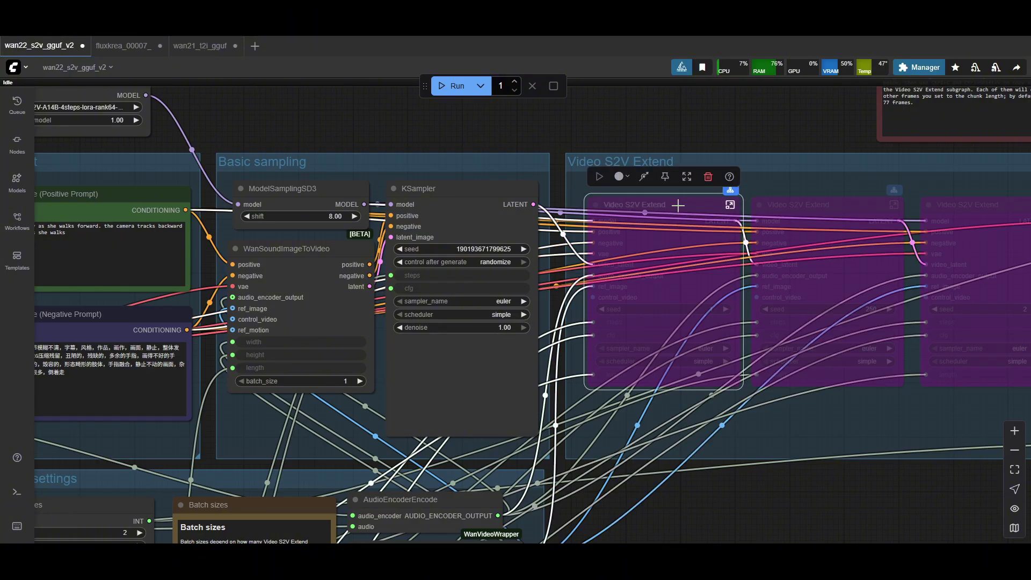
{"action": "left_click", "coordinate": [644, 176]}
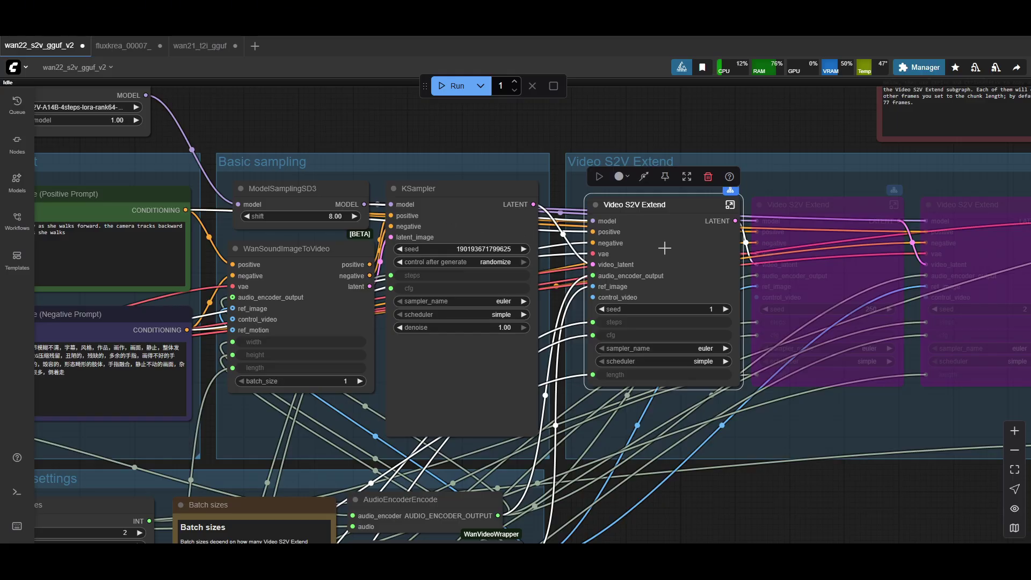
{"action": "left_click_drag", "start_coordinate": [845, 503], "coordinate": [785, 517]}
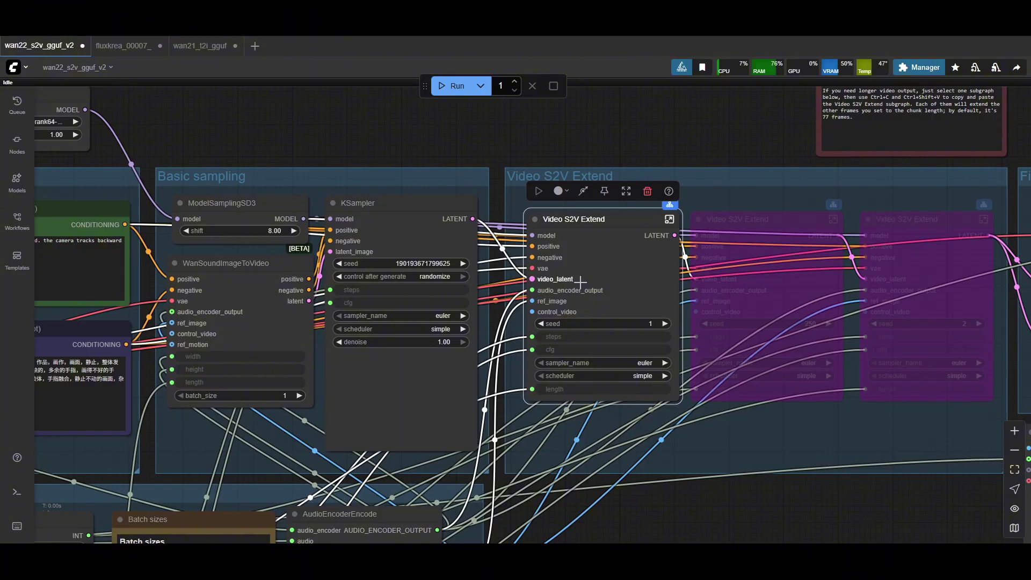
{"action": "left_click", "coordinate": [751, 222]}
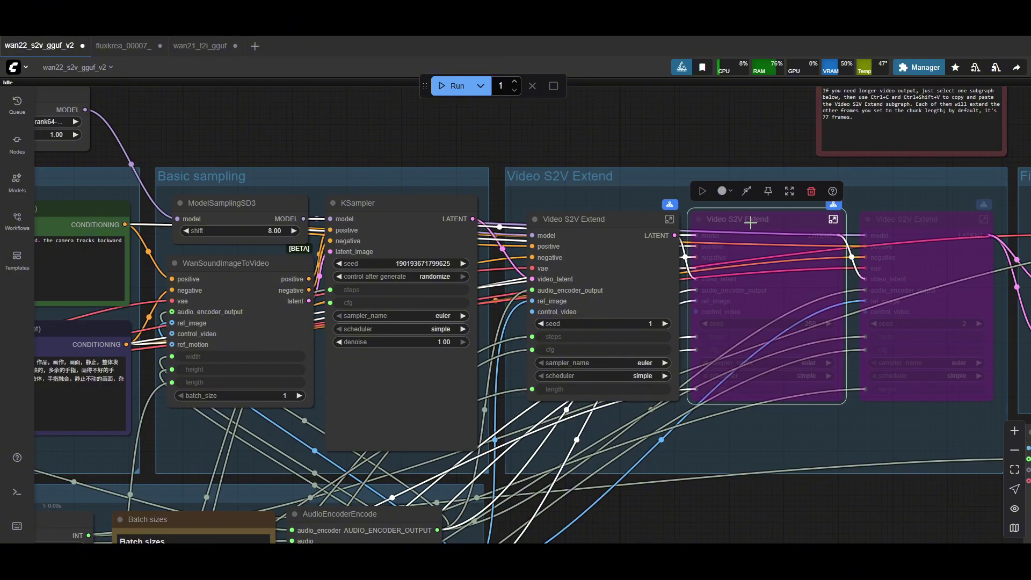
{"action": "left_click", "coordinate": [747, 192]}
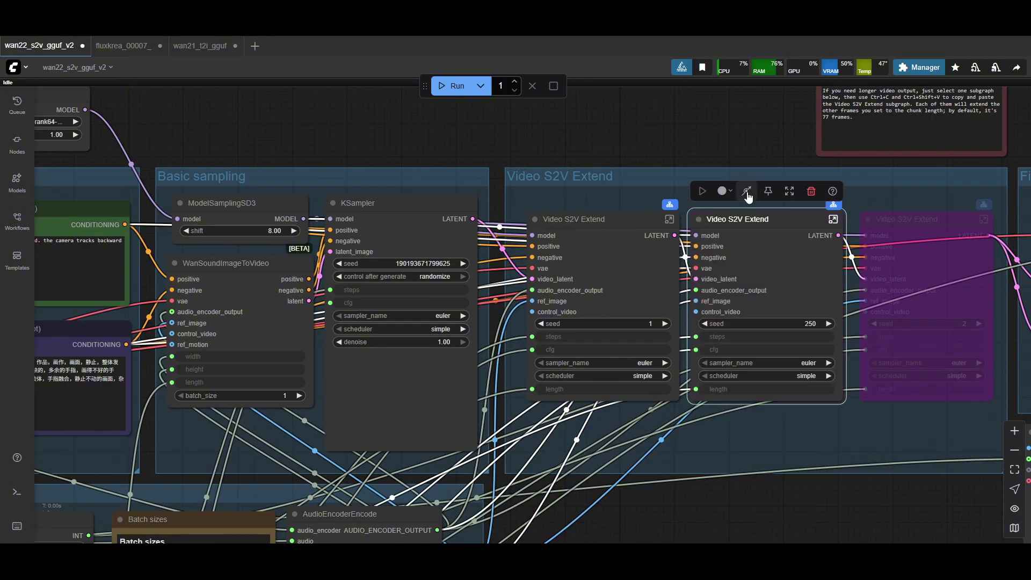
{"action": "left_click", "coordinate": [945, 230]}
{"action": "left_click", "coordinate": [906, 191]}
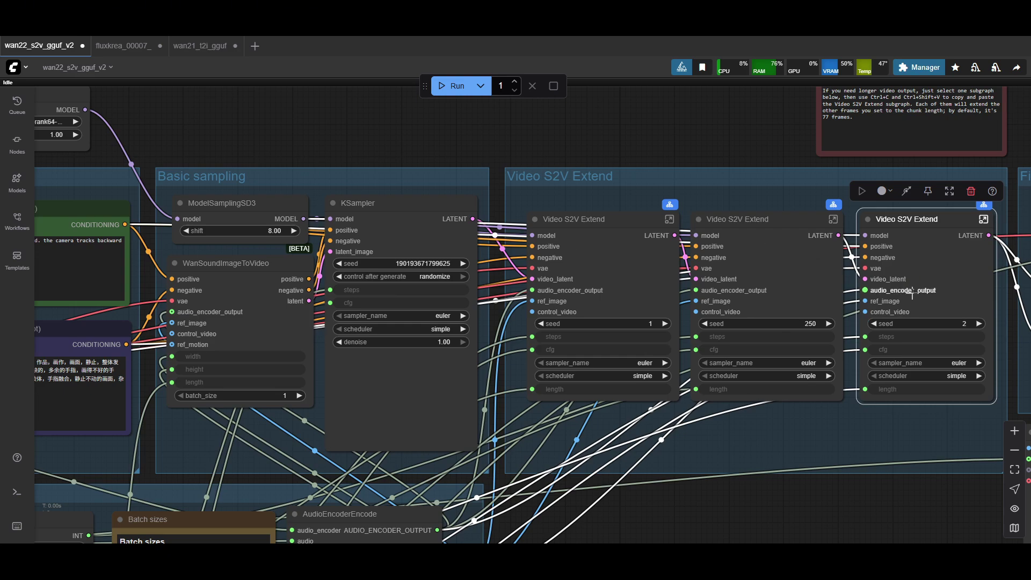
{"action": "scroll", "coordinate": [814, 501], "scroll_direction": "down", "scroll_amount": 3}
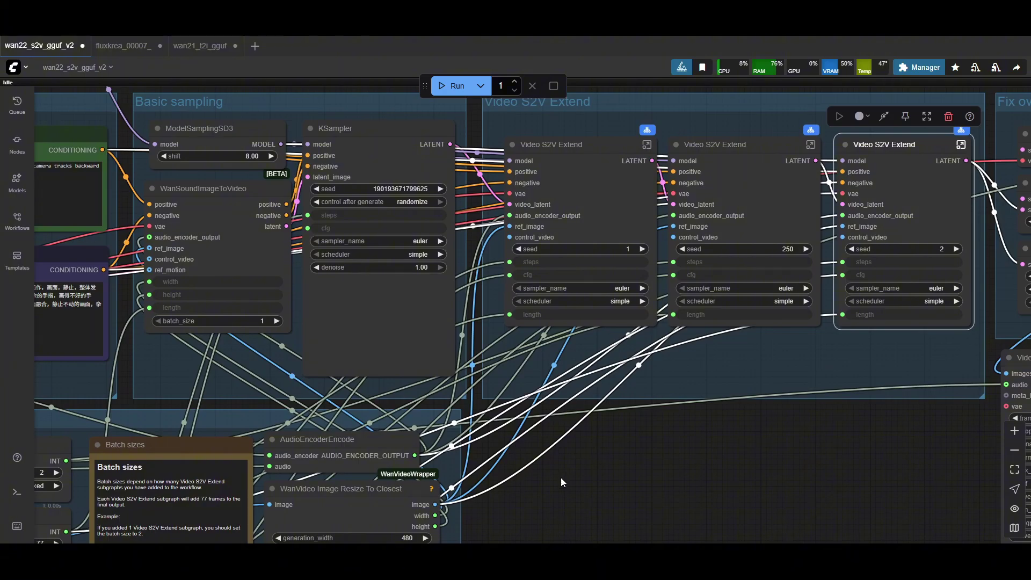
{"action": "left_click_drag", "start_coordinate": [535, 506], "coordinate": [861, 376]}
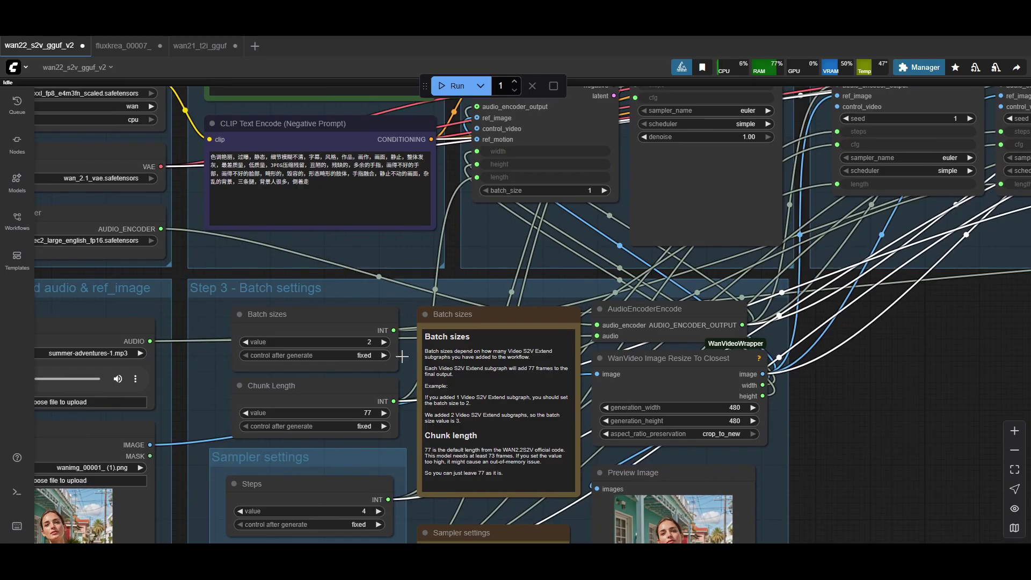
{"action": "scroll", "coordinate": [478, 423], "scroll_direction": "up", "scroll_amount": 2}
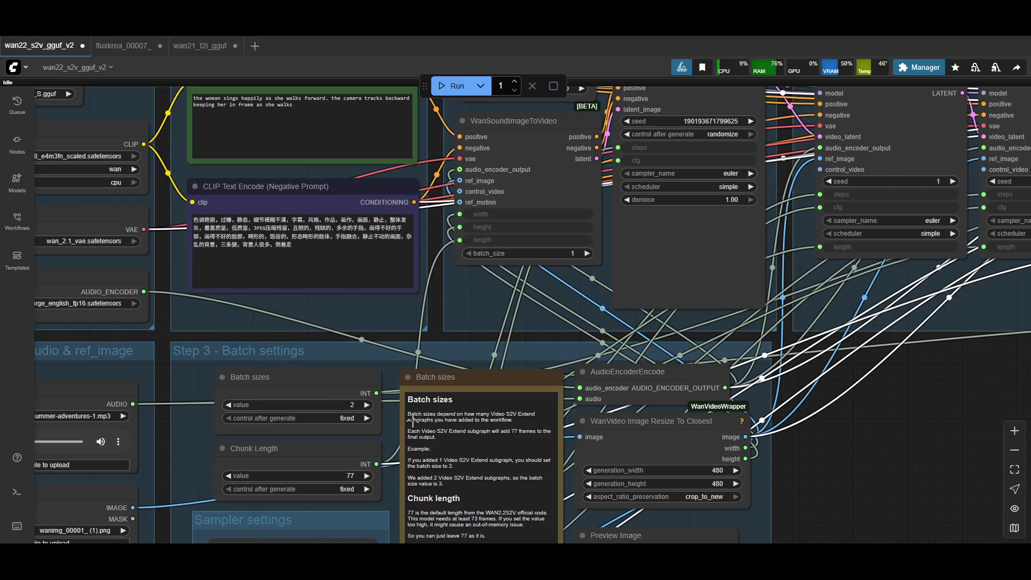
{"action": "left_click_drag", "start_coordinate": [888, 449], "coordinate": [834, 485]}
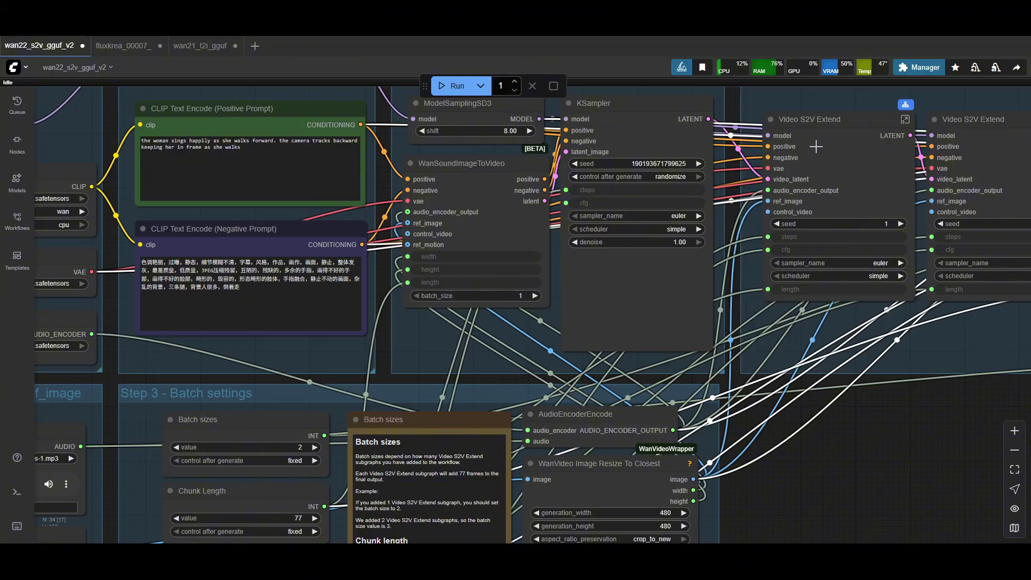
{"action": "left_click", "coordinate": [649, 116]}
{"action": "left_click", "coordinate": [806, 138]}
{"action": "left_click", "coordinate": [648, 131]}
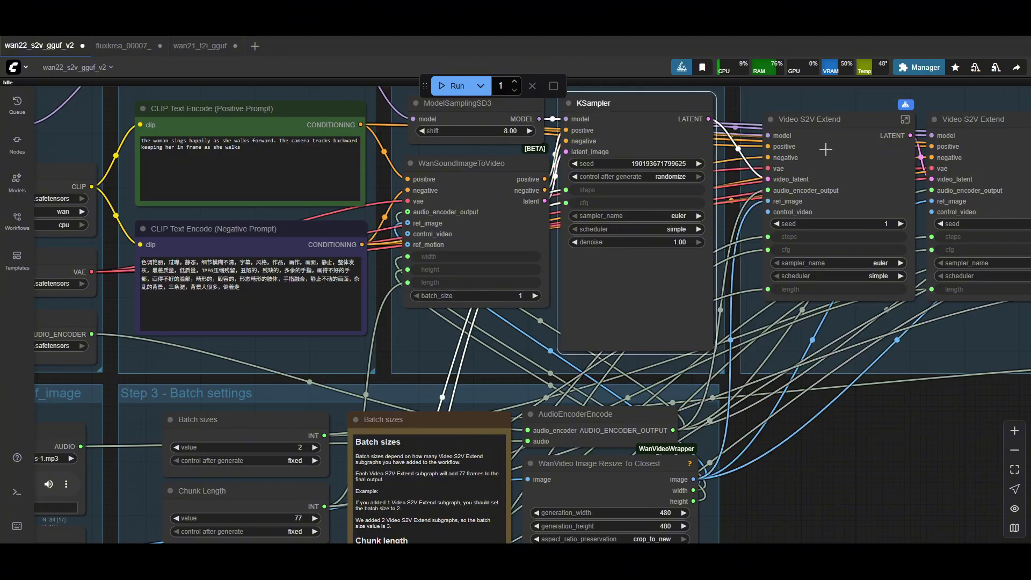
{"action": "left_click", "coordinate": [826, 148]}
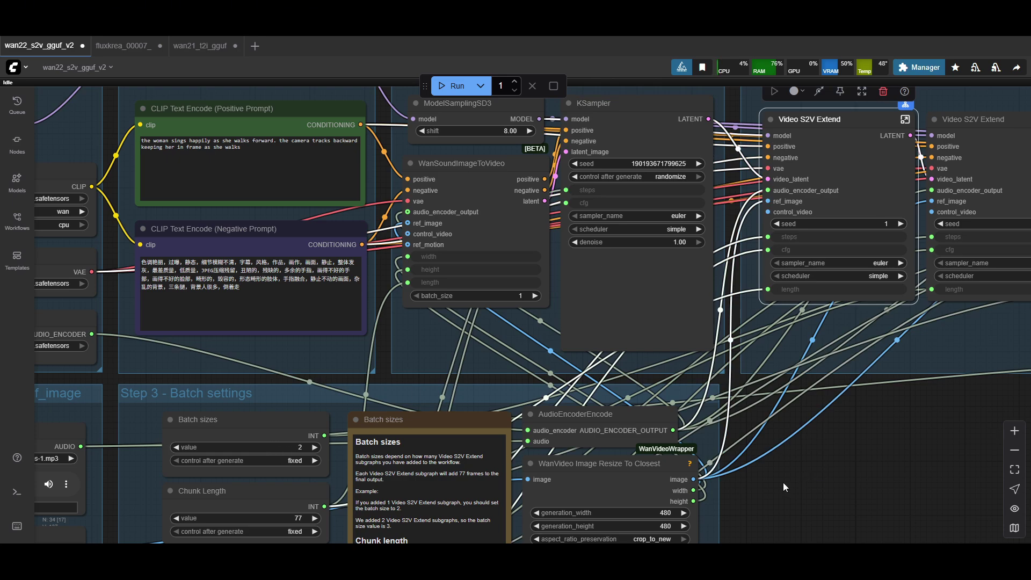
{"action": "left_click_drag", "start_coordinate": [847, 481], "coordinate": [588, 477]}
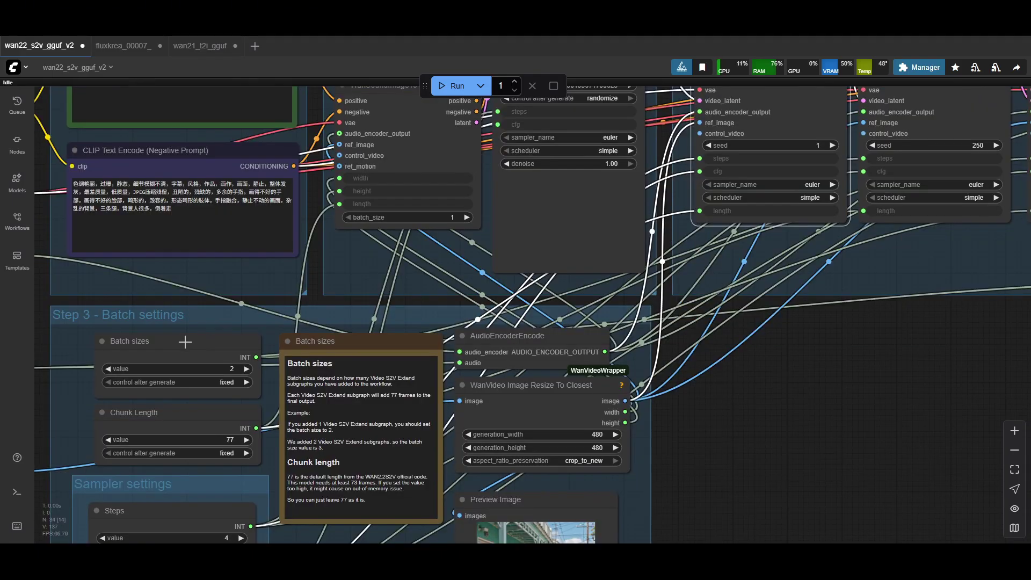
{"action": "left_click", "coordinate": [184, 341]}
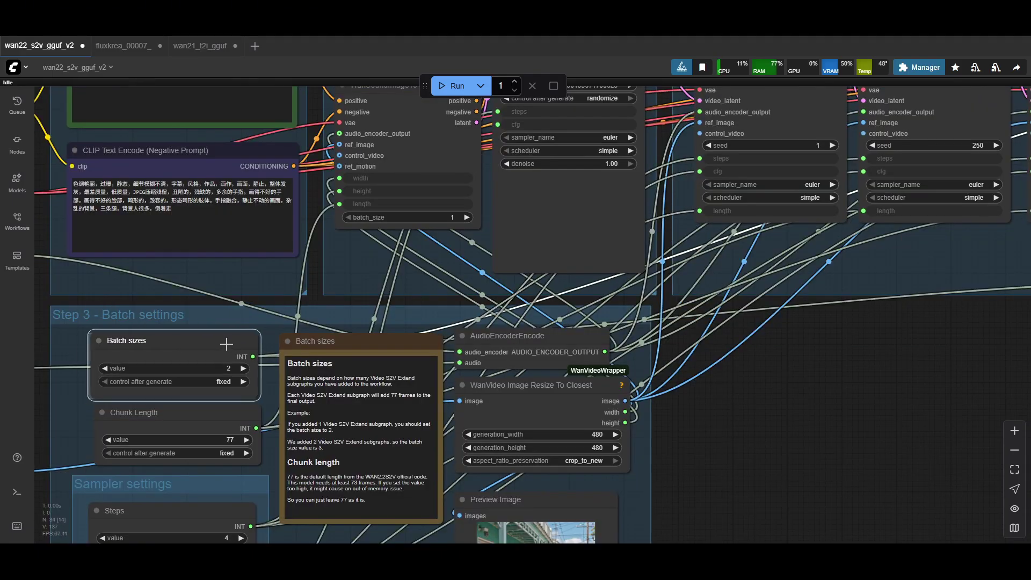
{"action": "left_click_drag", "start_coordinate": [233, 344], "coordinate": [231, 341]}
{"action": "left_click_drag", "start_coordinate": [940, 365], "coordinate": [619, 469]}
{"action": "left_click_drag", "start_coordinate": [766, 428], "coordinate": [408, 466]}
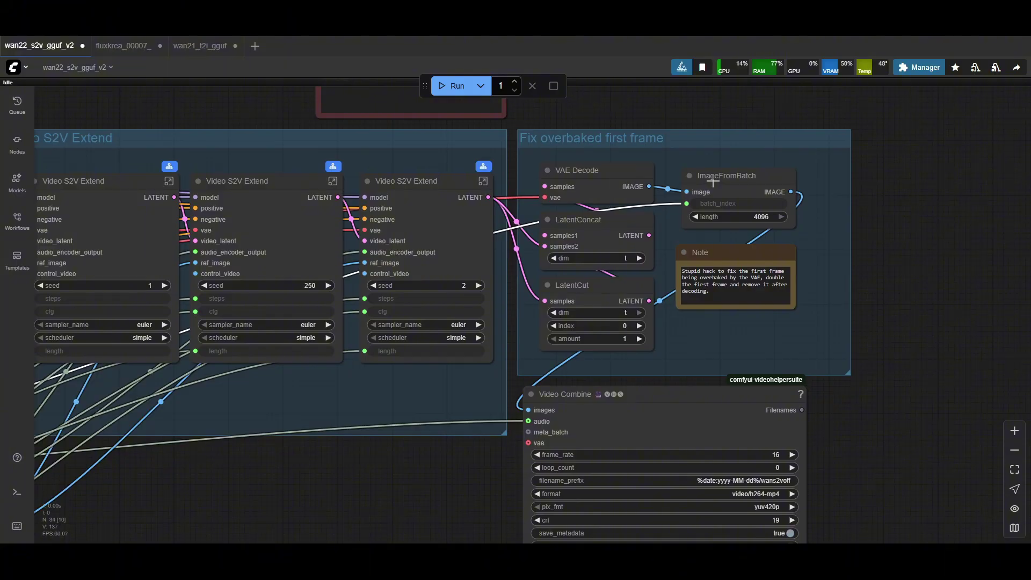
Step: In the Fix overbaked first frame group, nudge VAE Decode and ImageFromBatch up, undoing a stray LatentConcat move
{"action": "scroll", "coordinate": [872, 351], "scroll_direction": "up", "scroll_amount": 1}
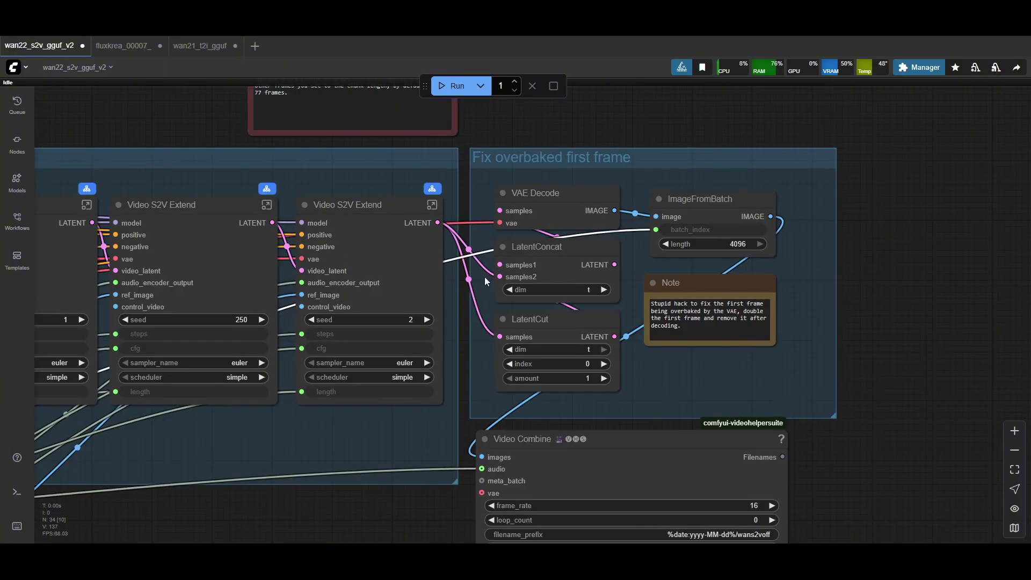
{"action": "left_click", "coordinate": [727, 163]}
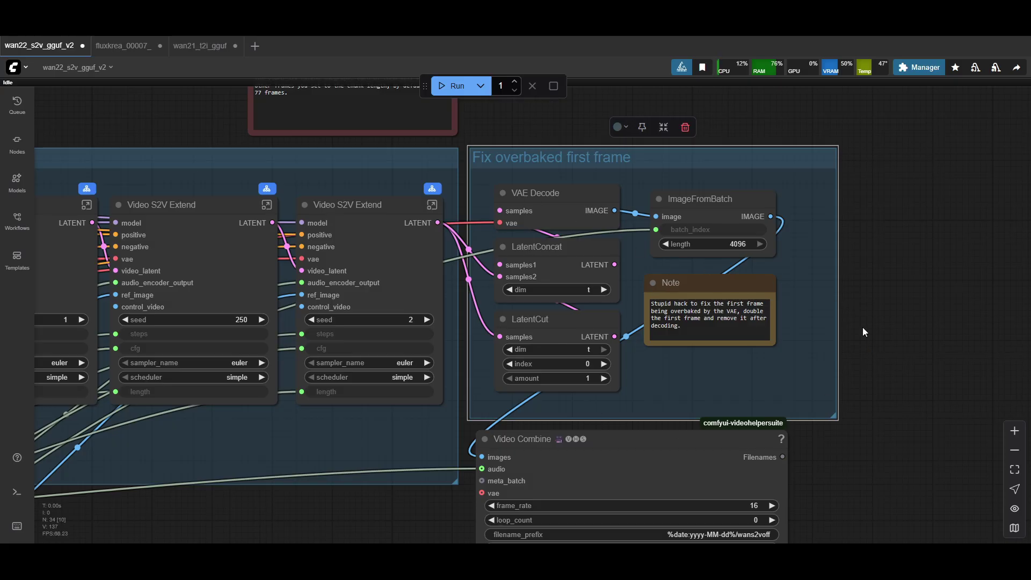
{"action": "left_click_drag", "start_coordinate": [537, 193], "coordinate": [542, 193]}
{"action": "left_click", "coordinate": [355, 205]}
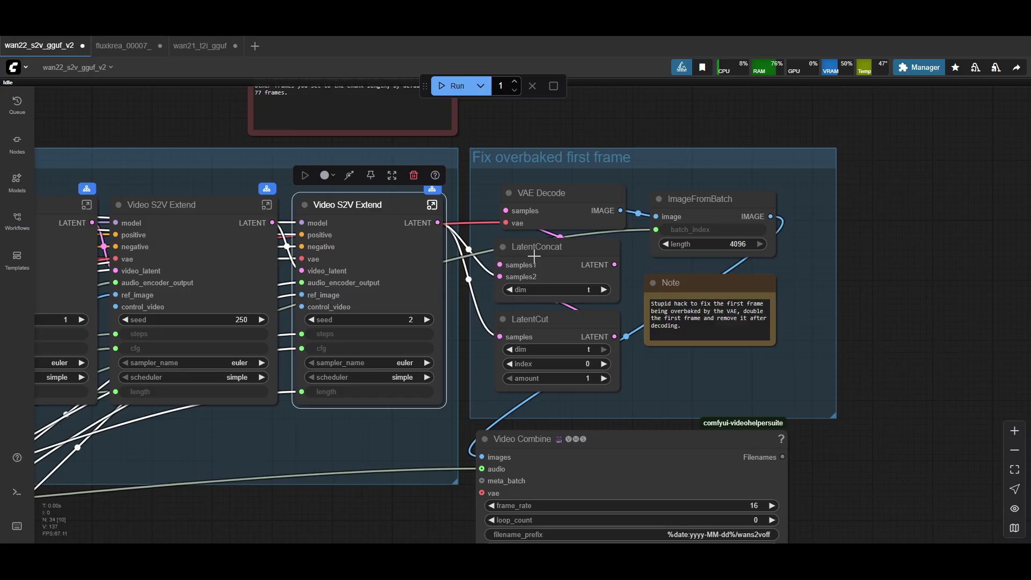
{"action": "left_click_drag", "start_coordinate": [566, 247], "coordinate": [573, 253]}
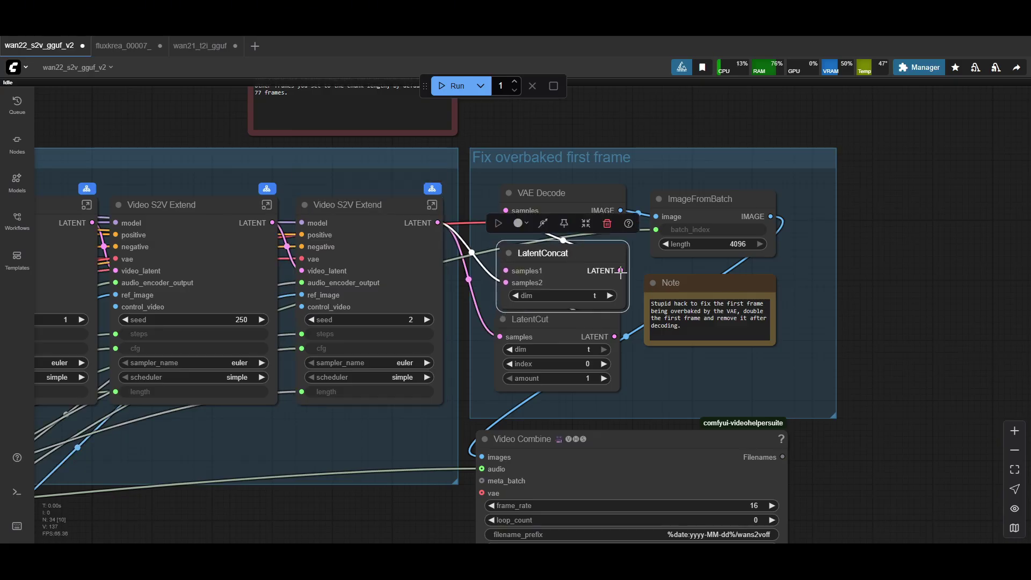
{"action": "left_click", "coordinate": [556, 199]}
{"action": "key", "text": "ctrl+z"}
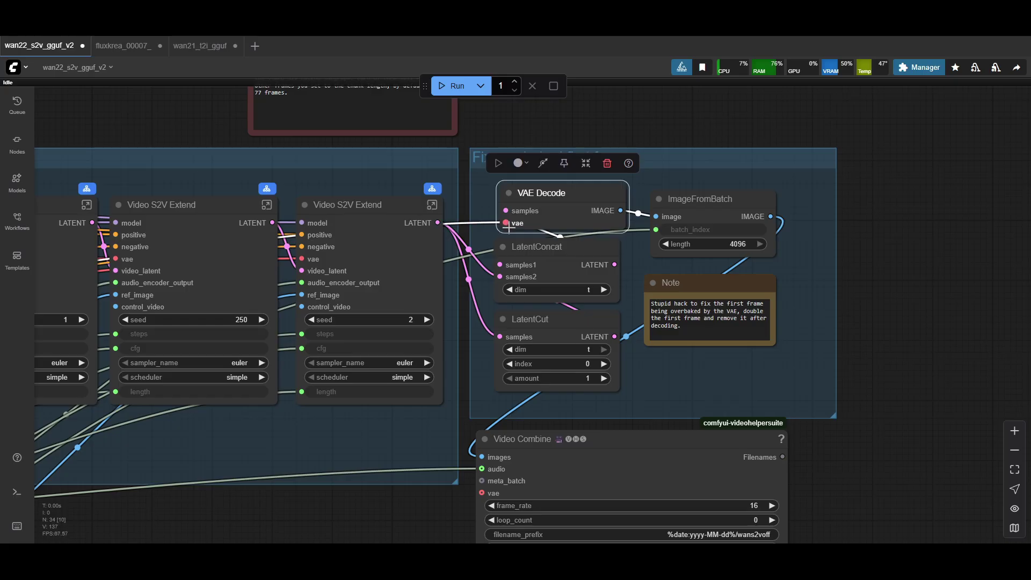
{"action": "left_click_drag", "start_coordinate": [591, 220], "coordinate": [591, 214]}
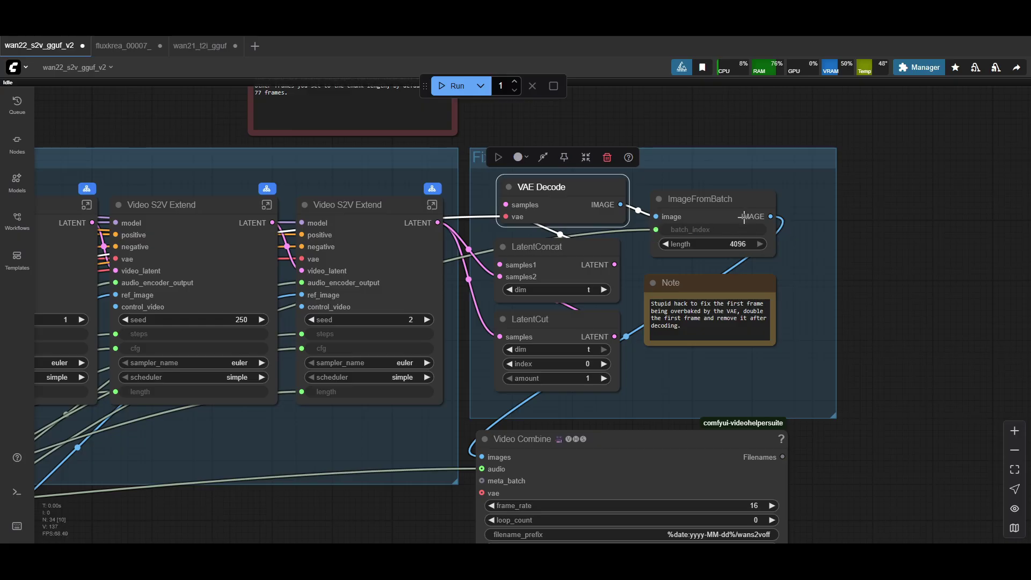
{"action": "left_click_drag", "start_coordinate": [744, 216], "coordinate": [732, 204]}
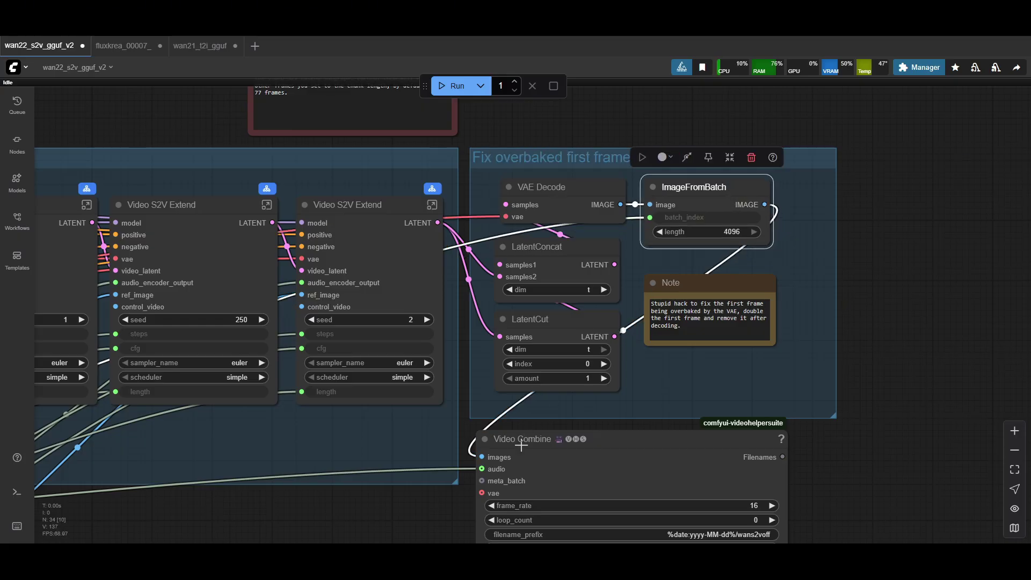
{"action": "scroll", "coordinate": [510, 440], "scroll_direction": "down", "scroll_amount": 5}
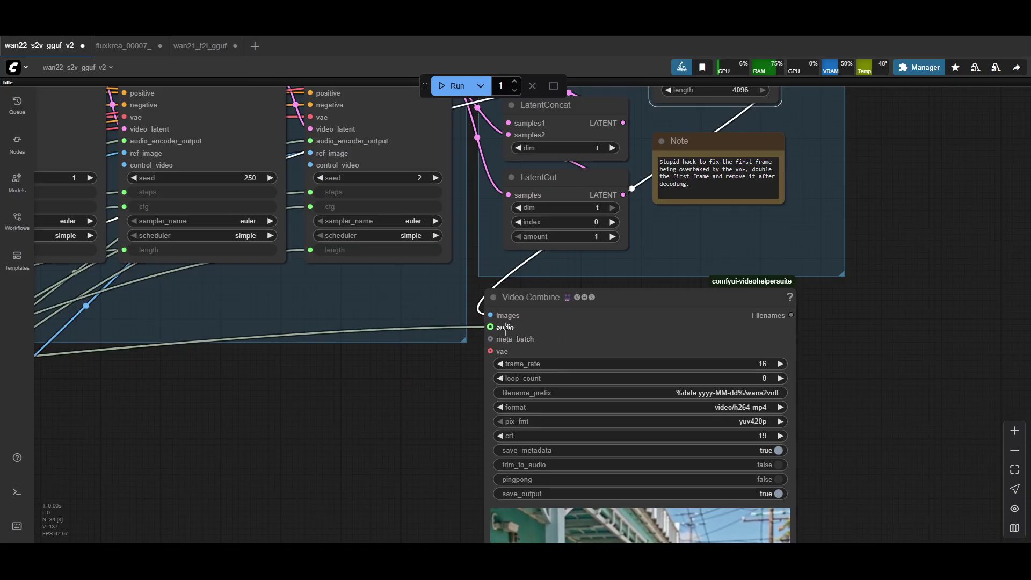
{"action": "left_click", "coordinate": [509, 329]}
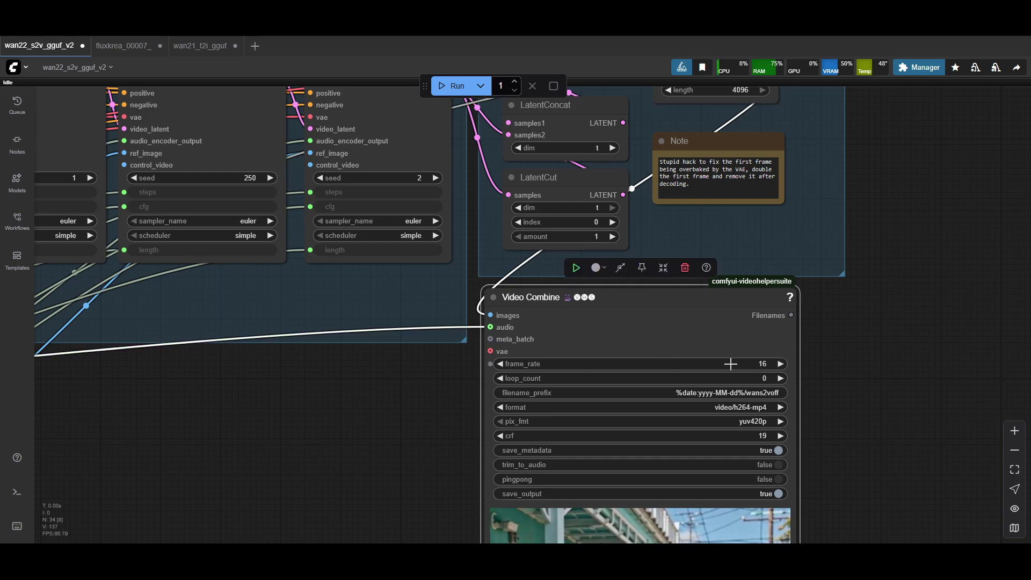
{"action": "scroll", "coordinate": [885, 446], "scroll_direction": "down", "scroll_amount": 5}
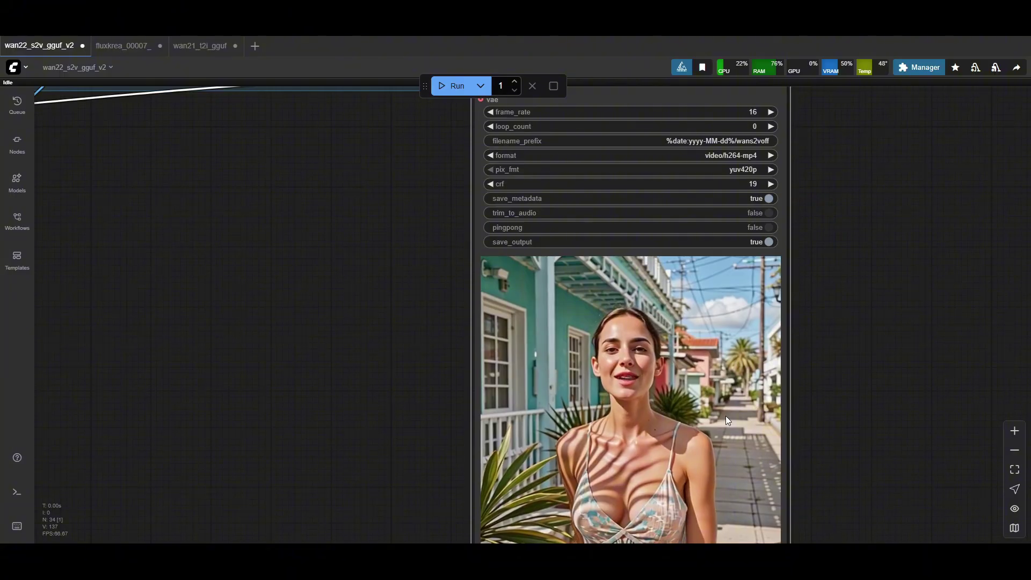
{"action": "scroll", "coordinate": [874, 449], "scroll_direction": "down", "scroll_amount": 1}
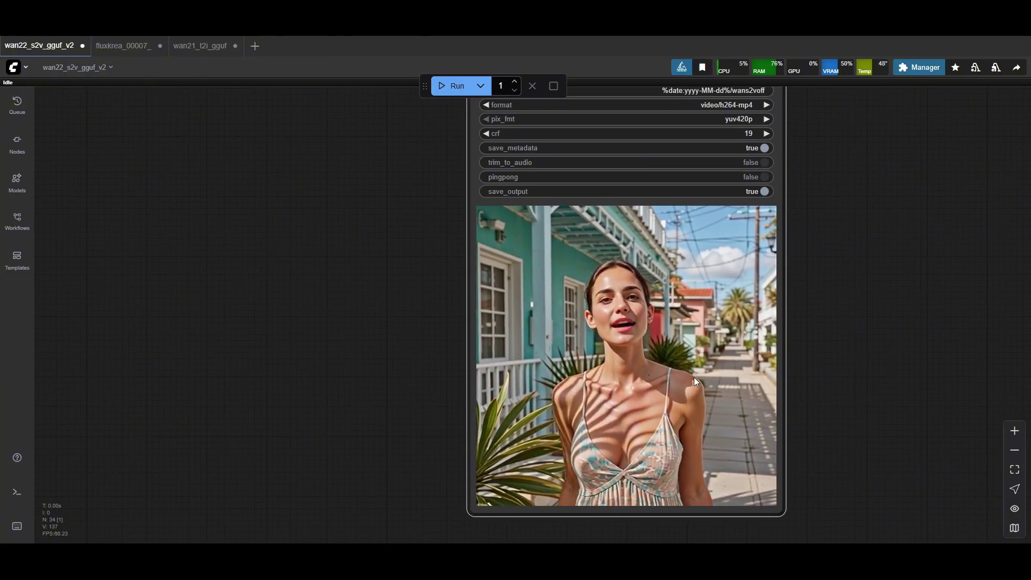
{"action": "scroll", "coordinate": [891, 237], "scroll_direction": "up", "scroll_amount": 1}
{"action": "scroll", "coordinate": [871, 272], "scroll_direction": "down", "scroll_amount": 3}
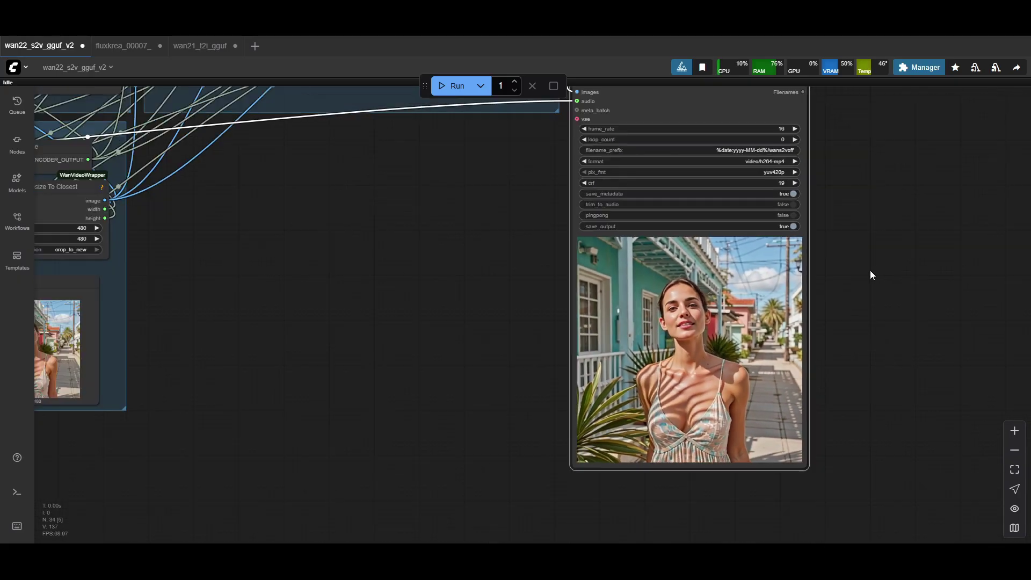
{"action": "scroll", "coordinate": [869, 276], "scroll_direction": "down", "scroll_amount": 3}
{"action": "scroll", "coordinate": [865, 268], "scroll_direction": "up", "scroll_amount": 2}
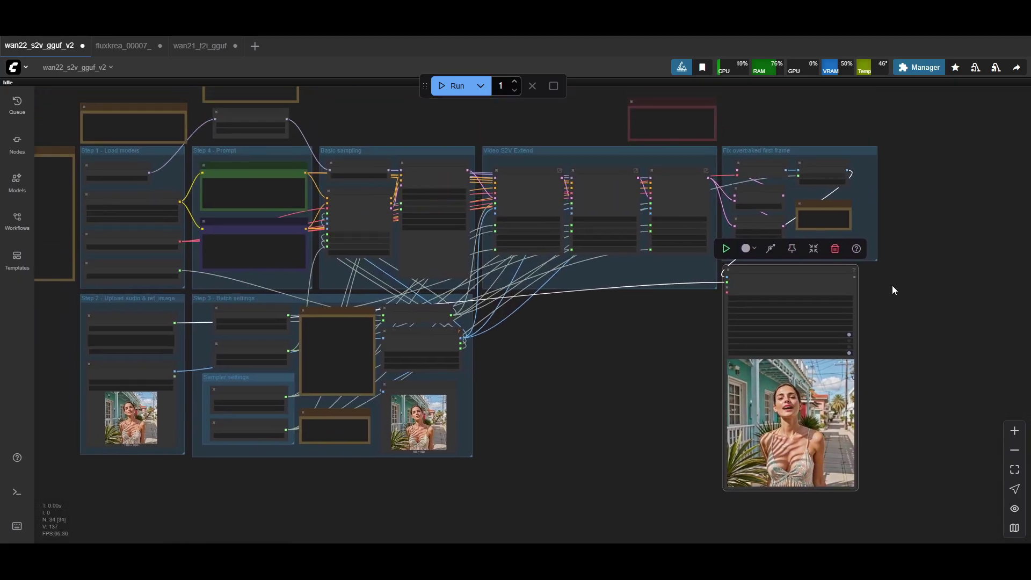